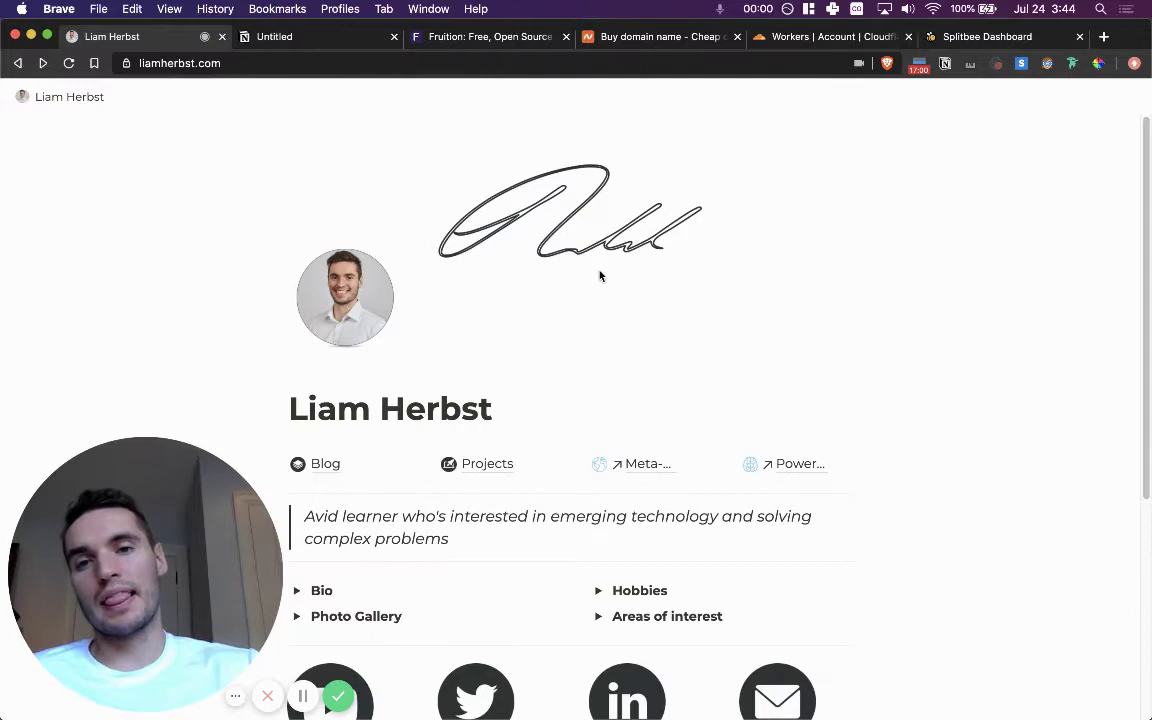
Browse the example website's Blog and Projects pages, returning home after each.
scroll(570, 349, "down", 2)
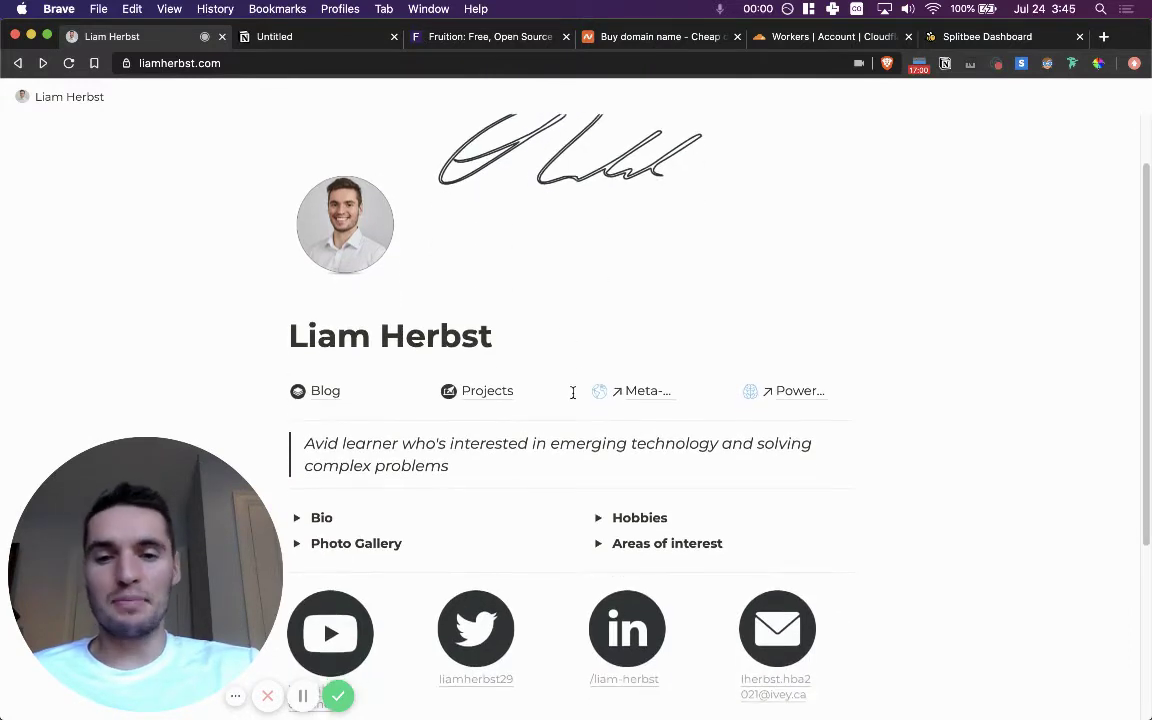
scroll(573, 392, "down", 5)
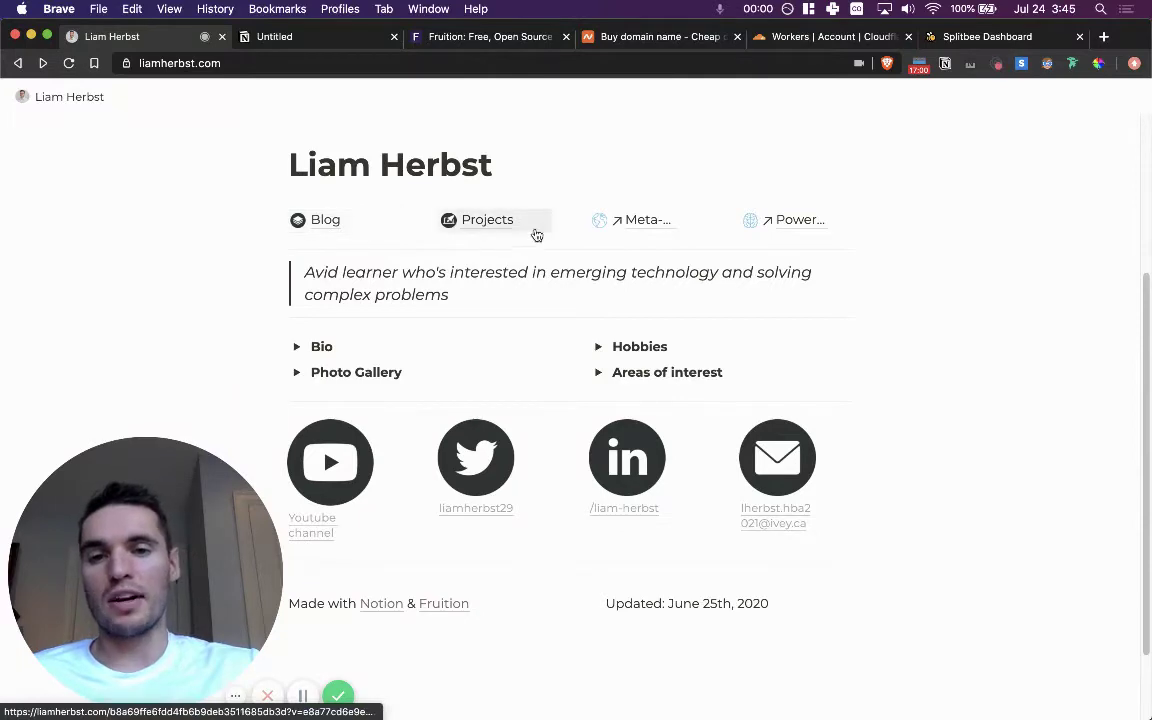
left_click(313, 220)
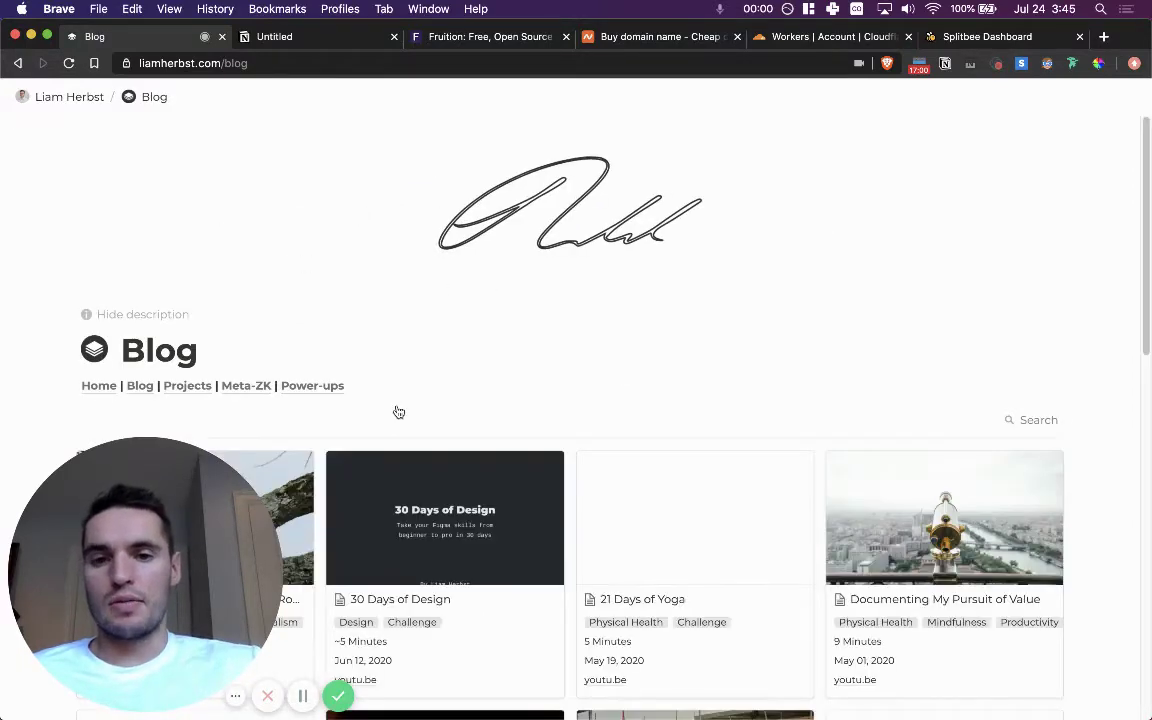
scroll(395, 410, "down", 5)
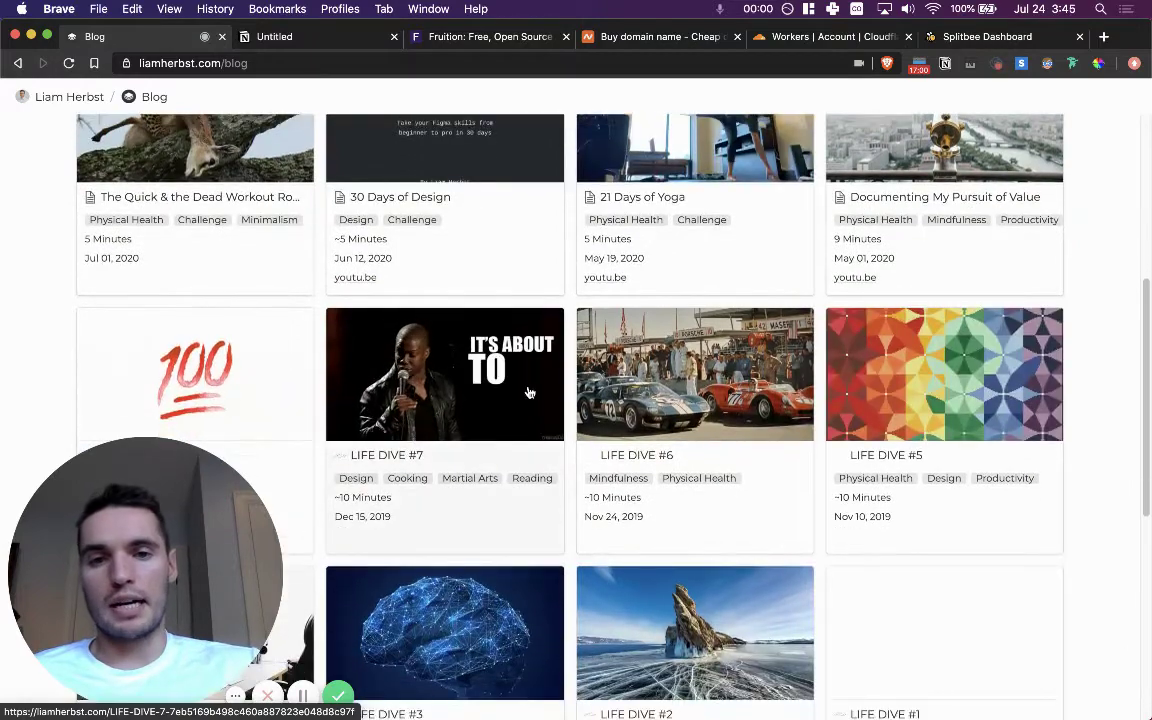
scroll(527, 390, "up", 5)
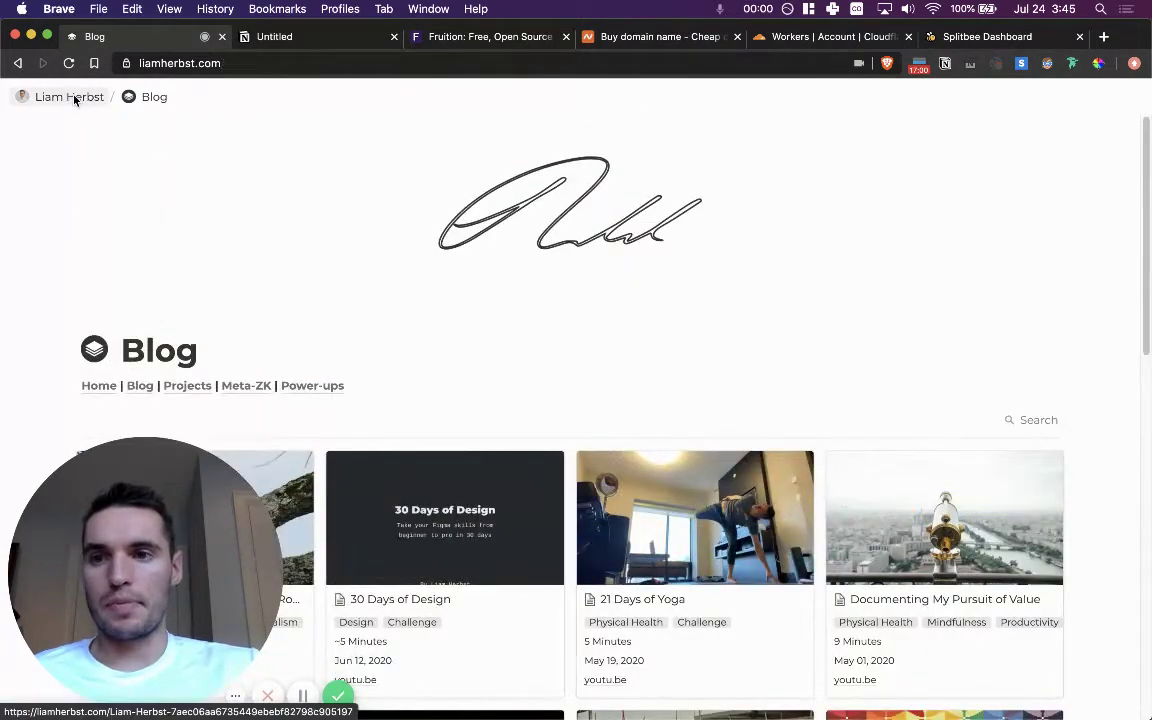
left_click(69, 97)
left_click(478, 464)
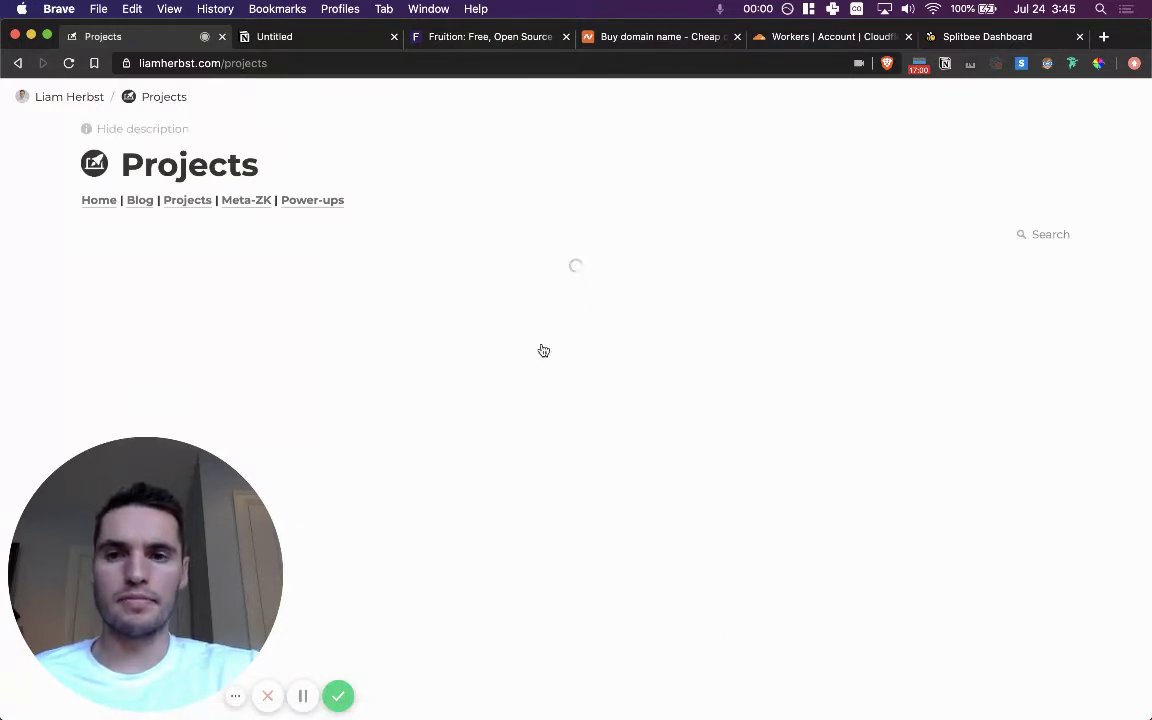
scroll(543, 350, "down", 5)
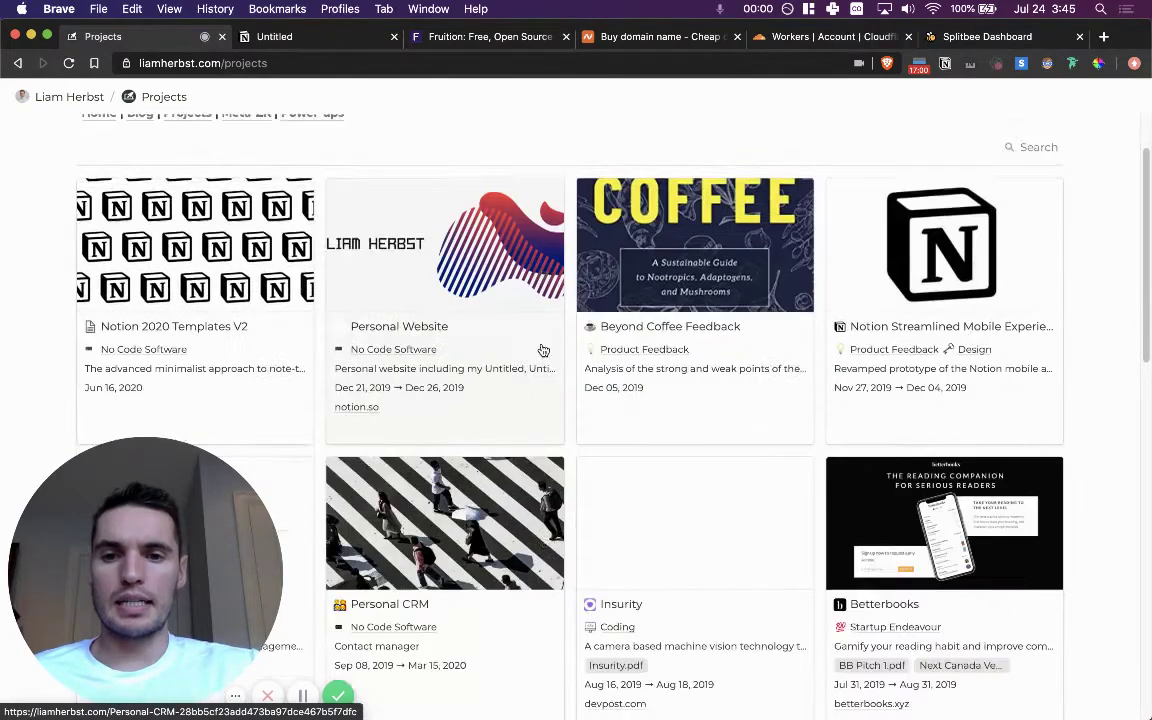
scroll(543, 350, "up", 5)
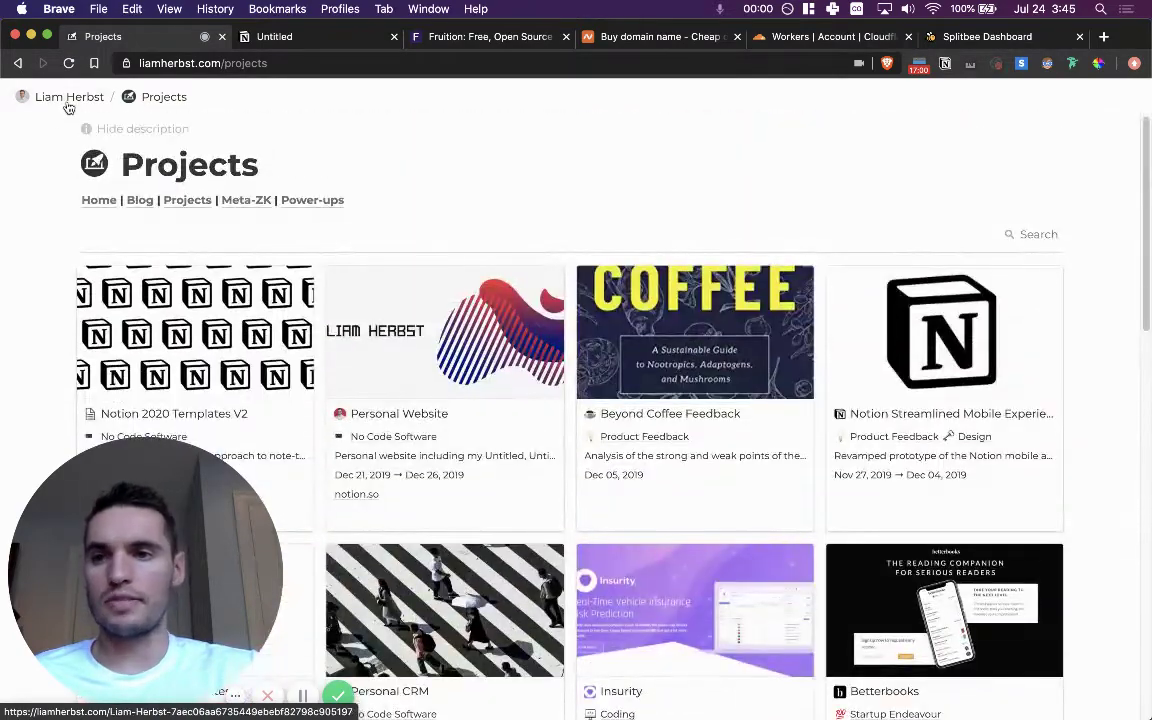
left_click(64, 100)
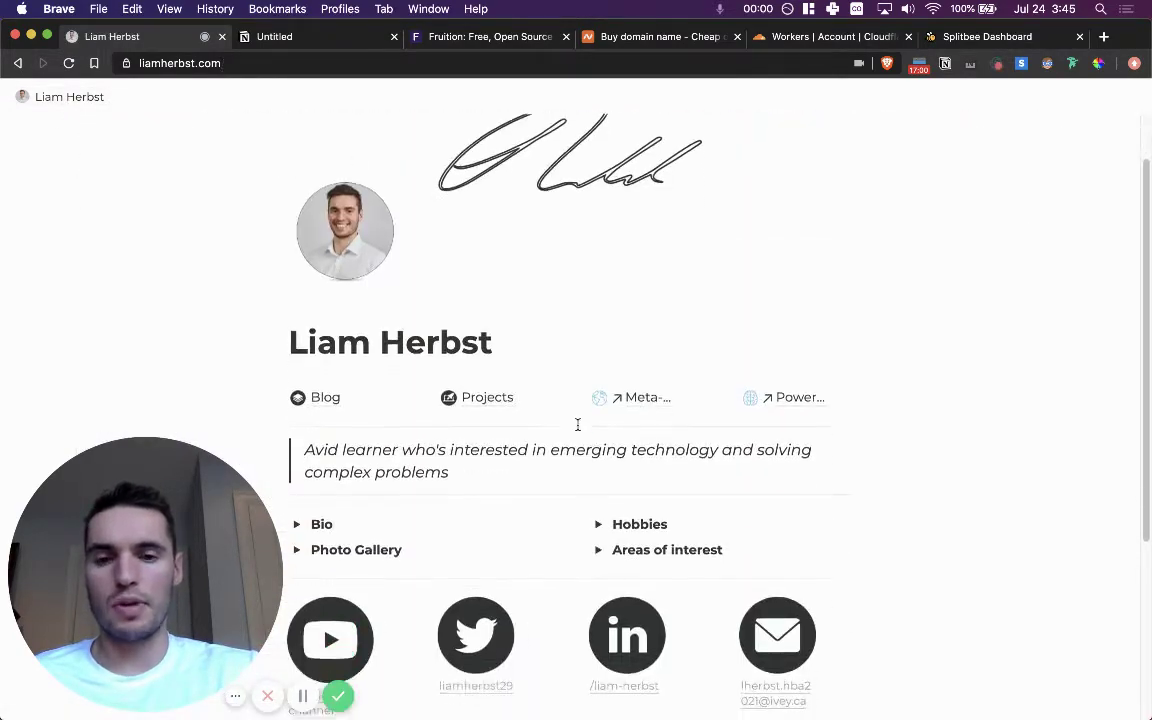
Scroll the example home page and highlight its quote paragraph.
scroll(500, 440, "down", 2)
scroll(921, 321, "down", 3)
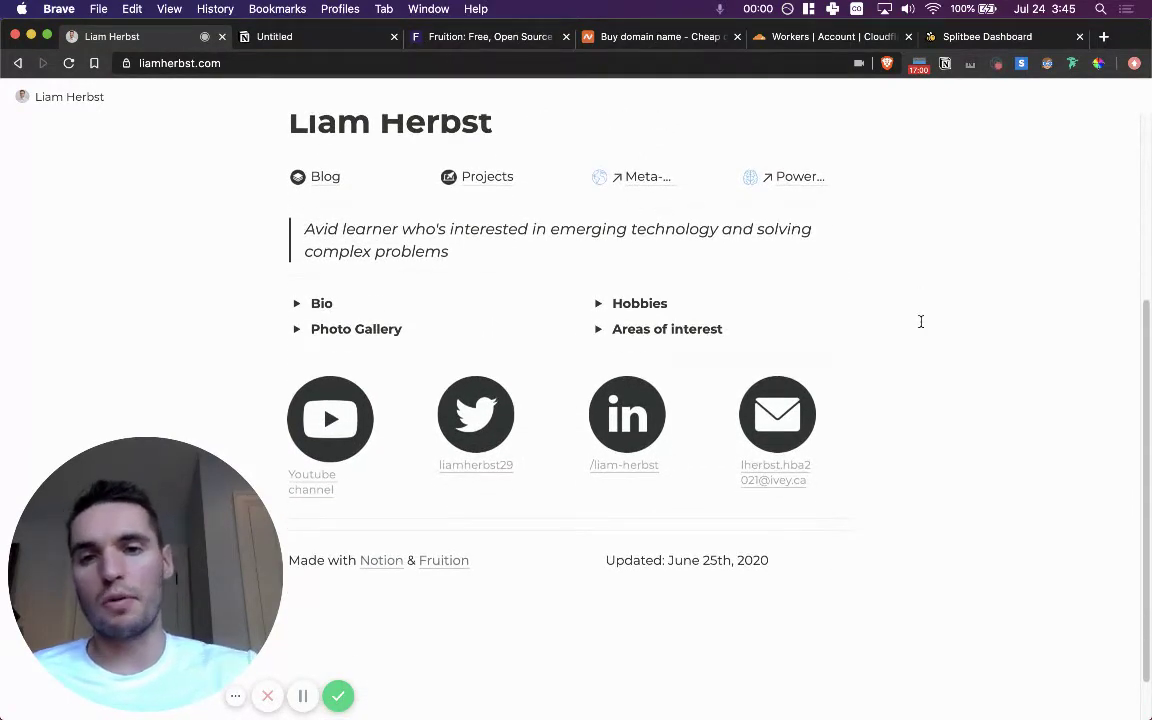
scroll(921, 321, "up", 5)
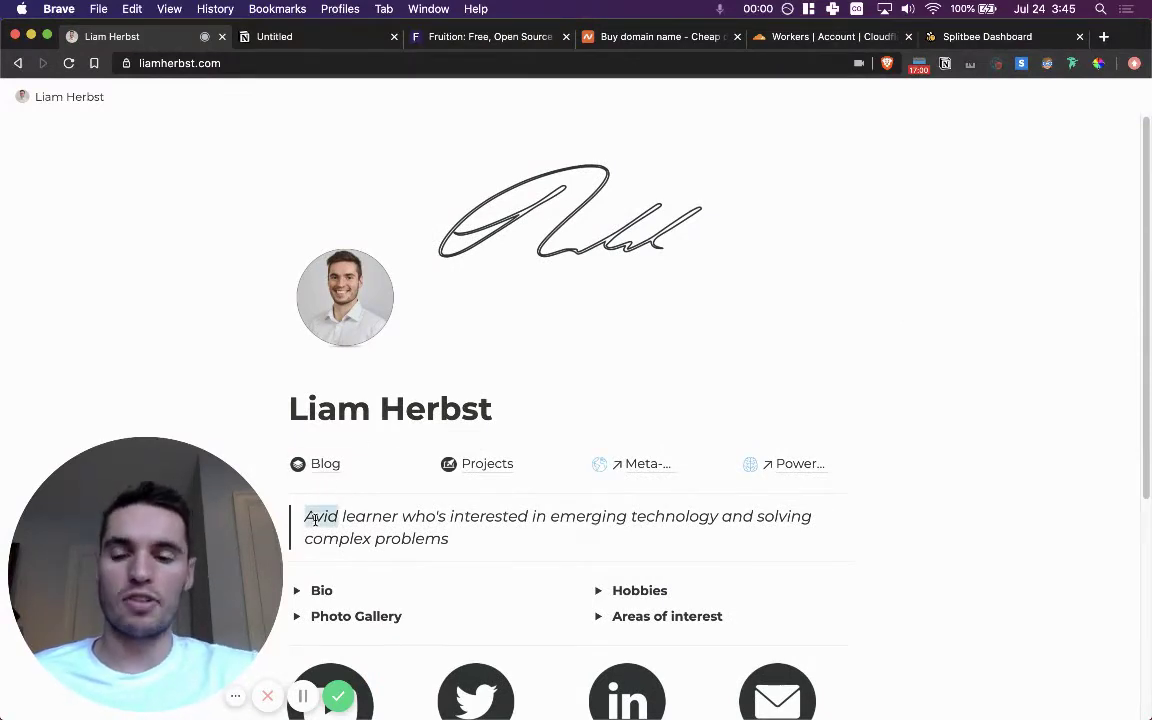
triple_click(317, 519)
left_click(425, 537)
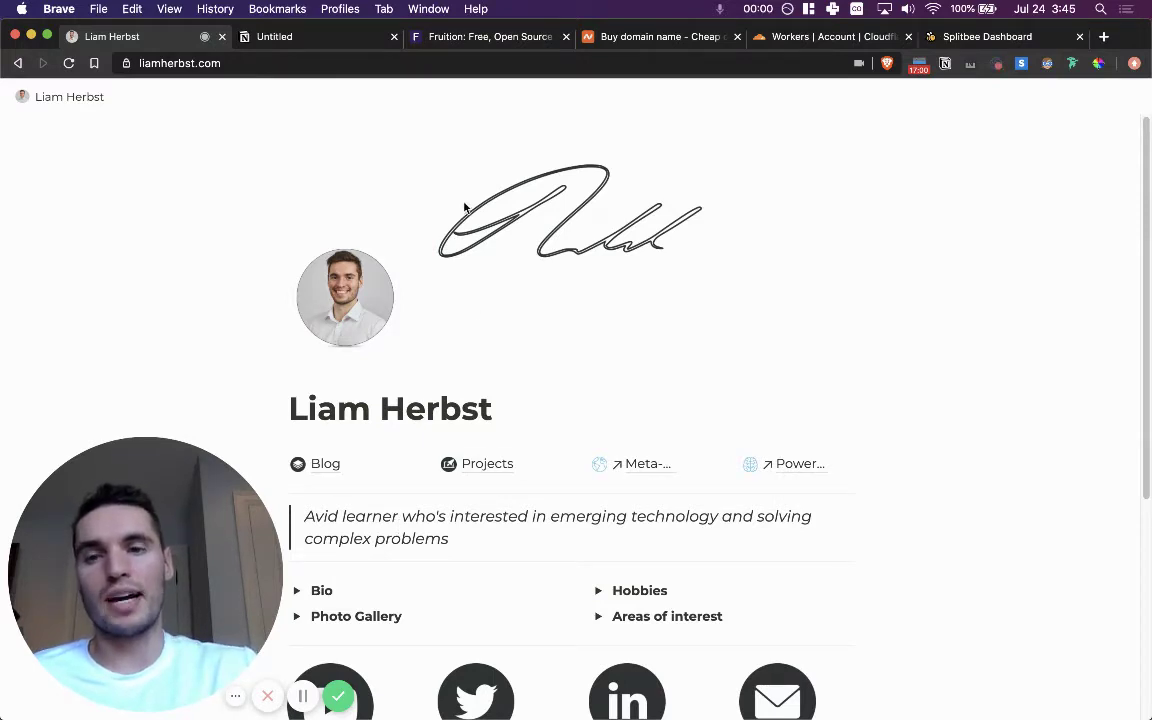
Title the new Notion page 'My Cool New Website'.
left_click(310, 40)
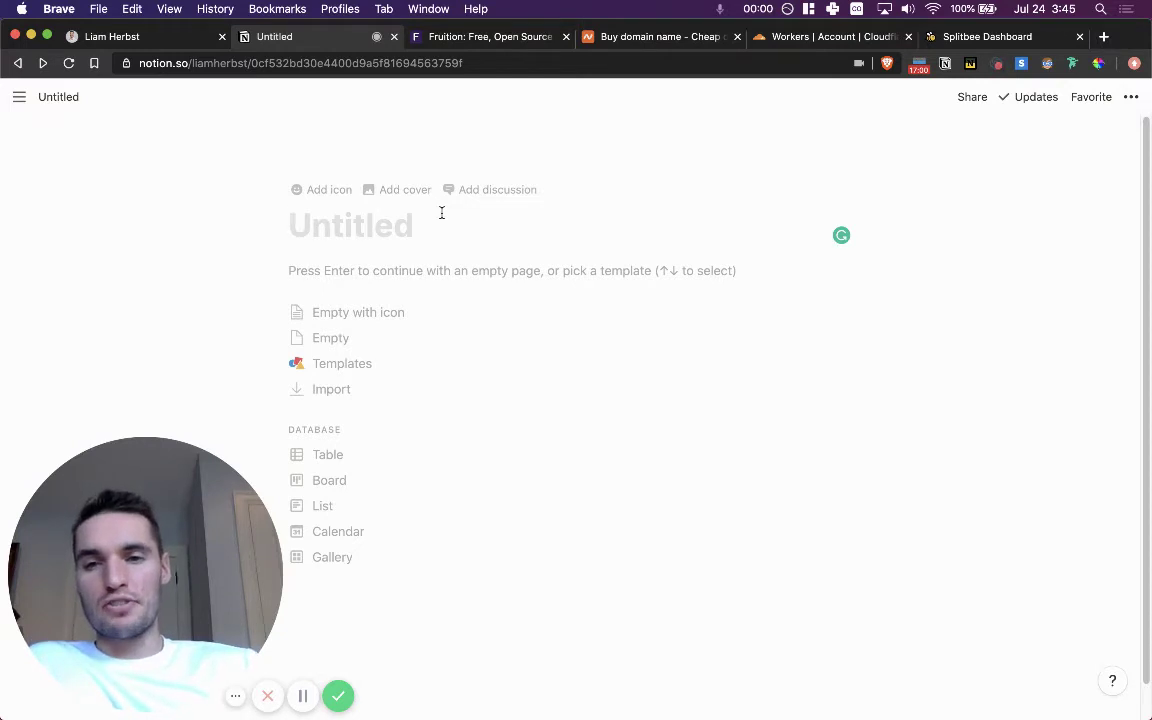
type("My Cool ")
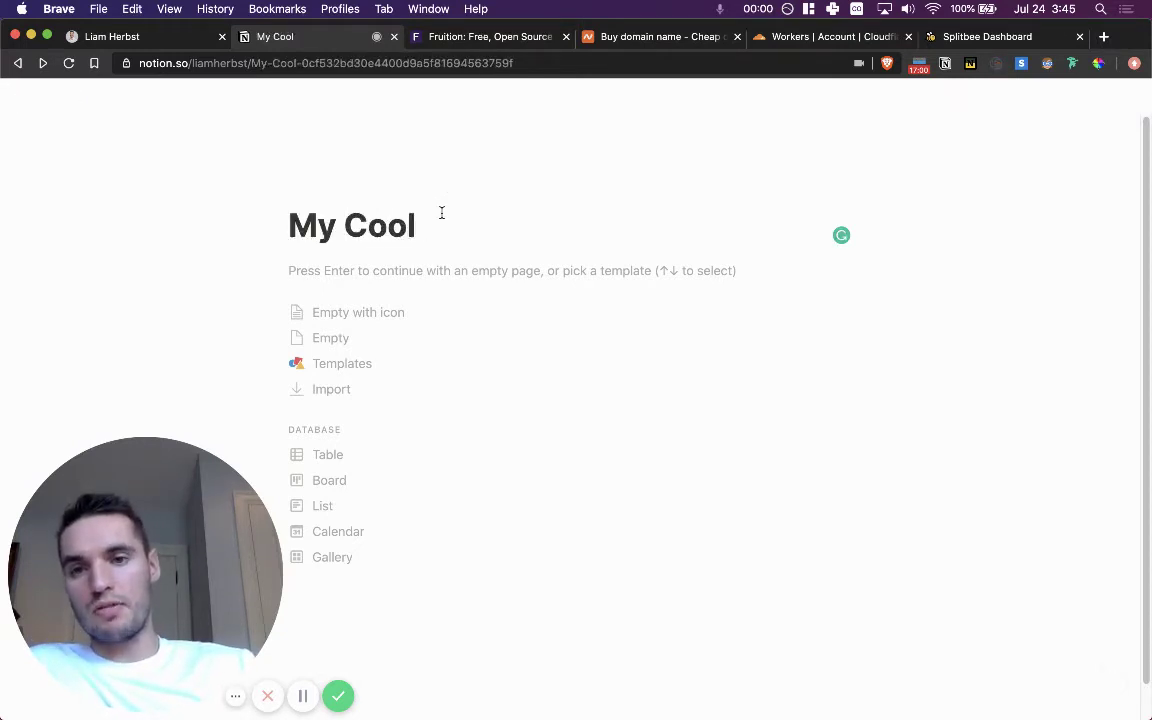
type("New Website")
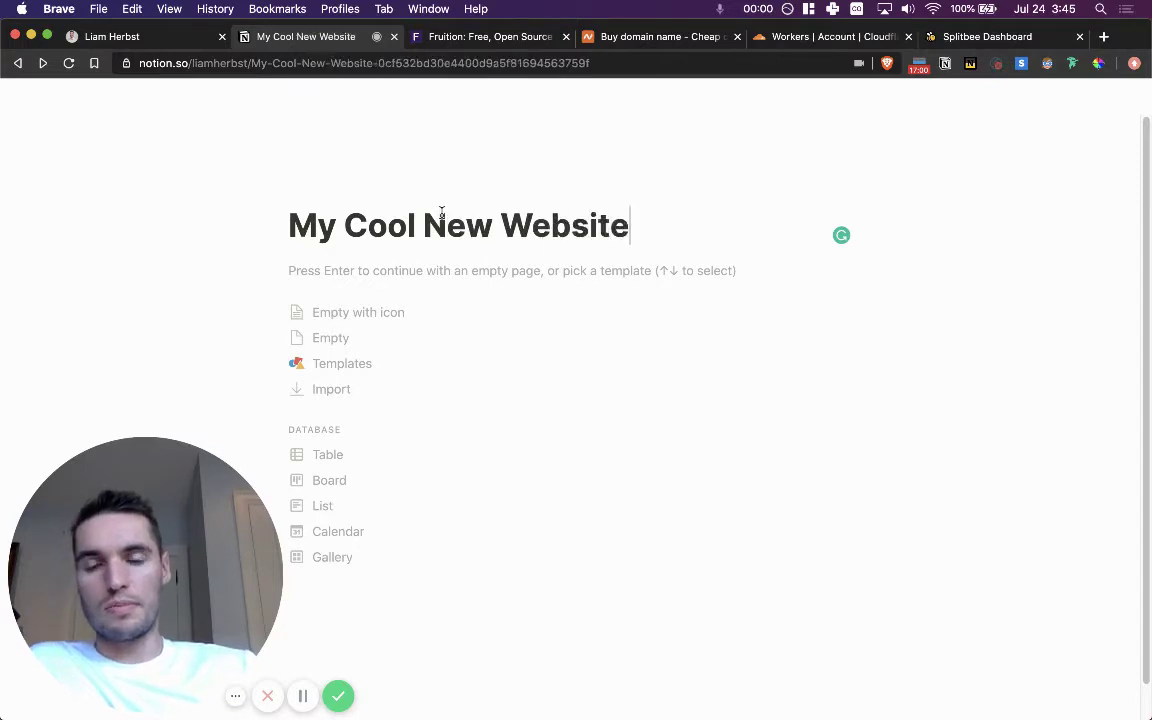
type("t")
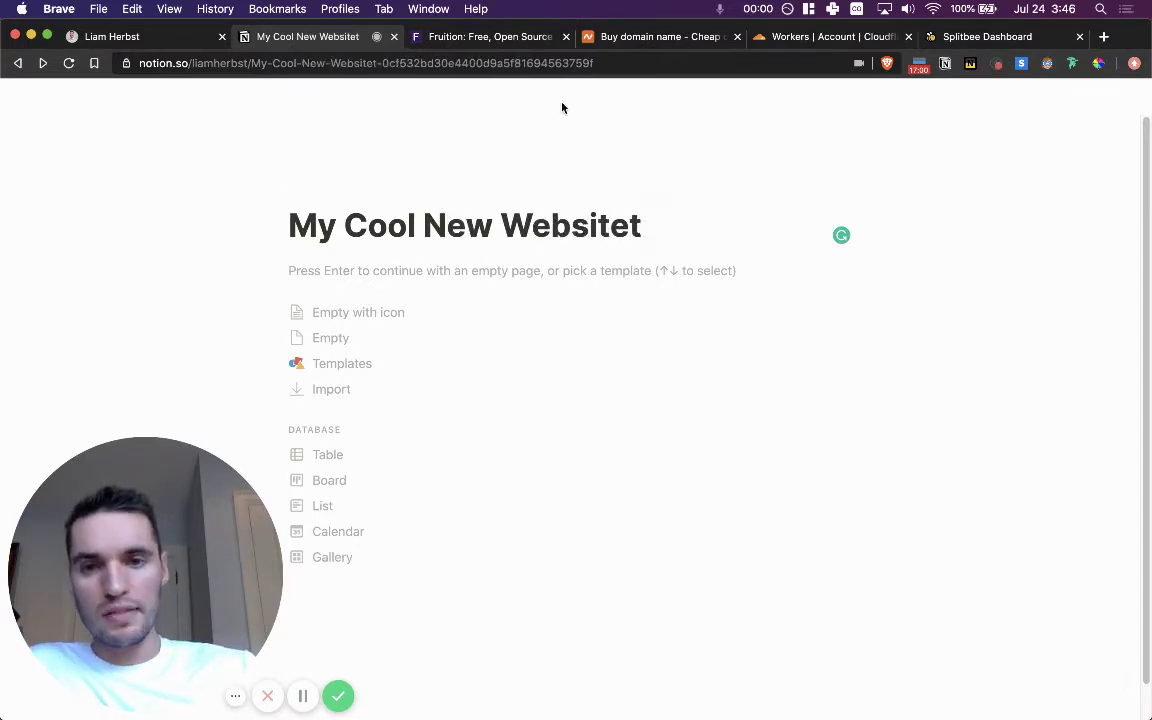
key("BackSpace")
Scroll through the Fruition site down to the Get Started guide.
key("ctrl+Tab")
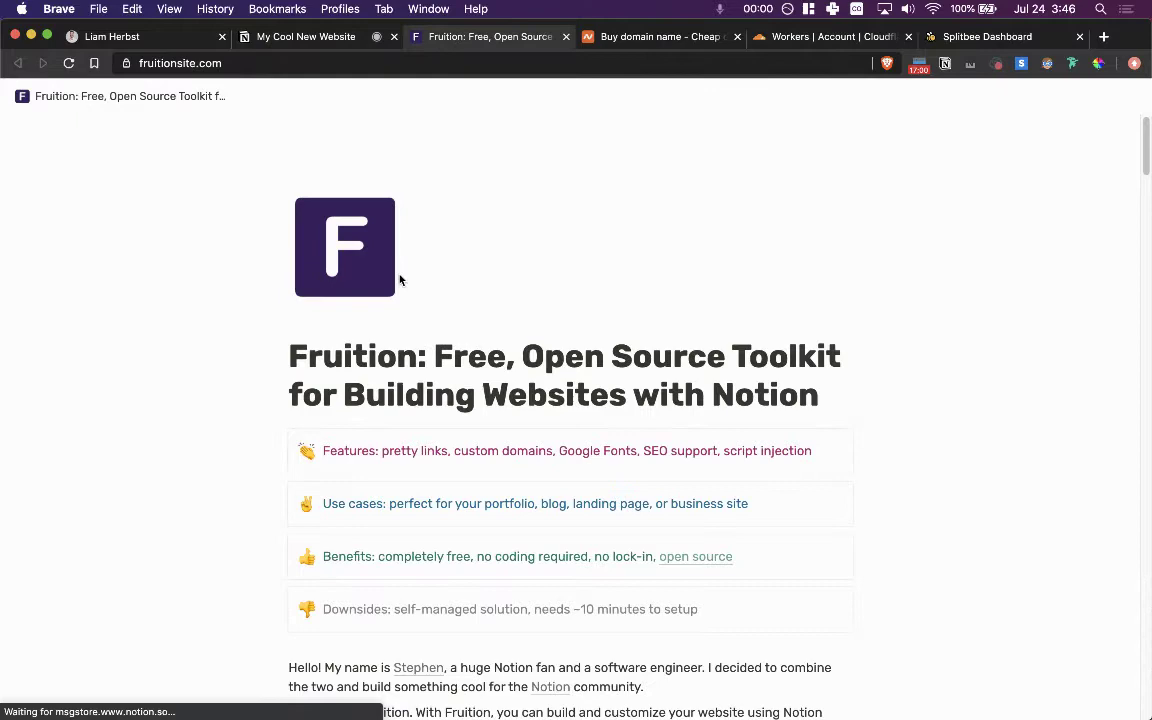
scroll(373, 334, "down", 1)
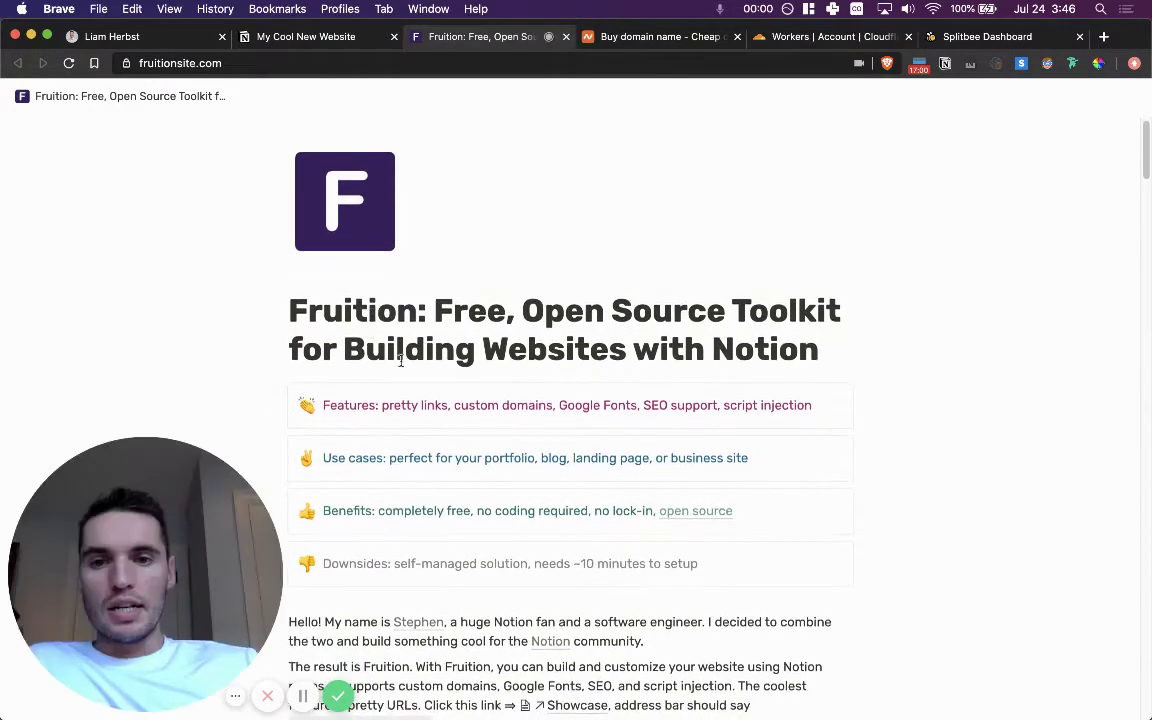
double_click(462, 320)
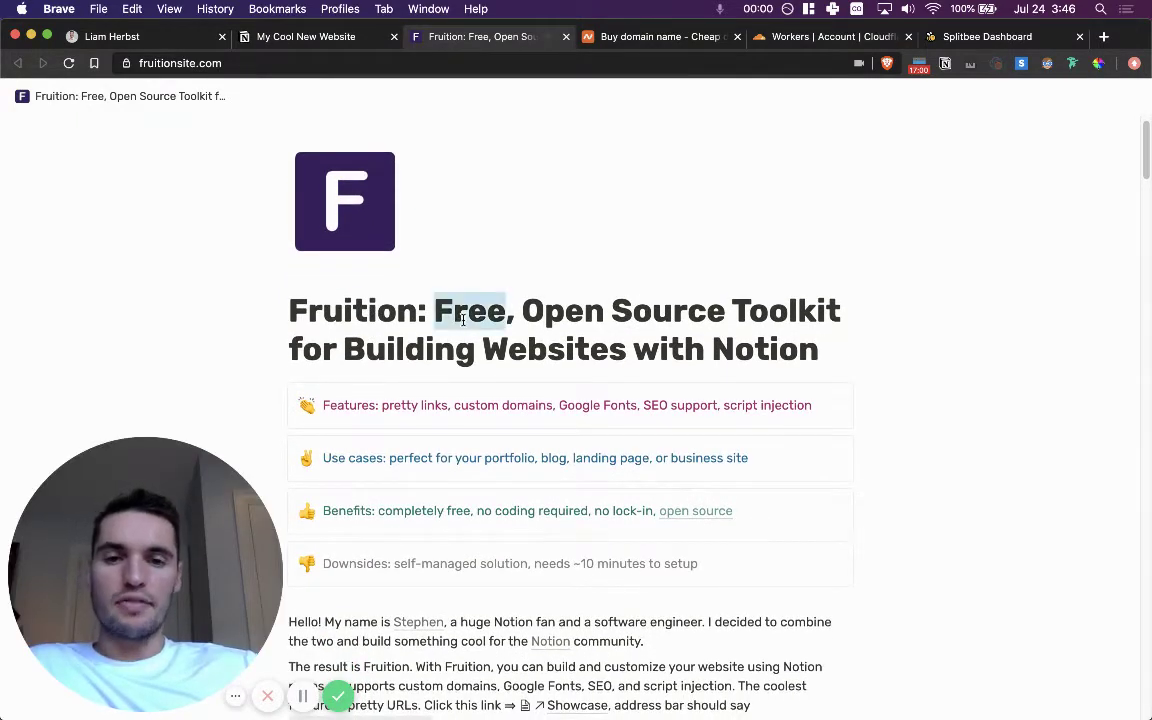
left_click(508, 351)
scroll(505, 352, "down", 3)
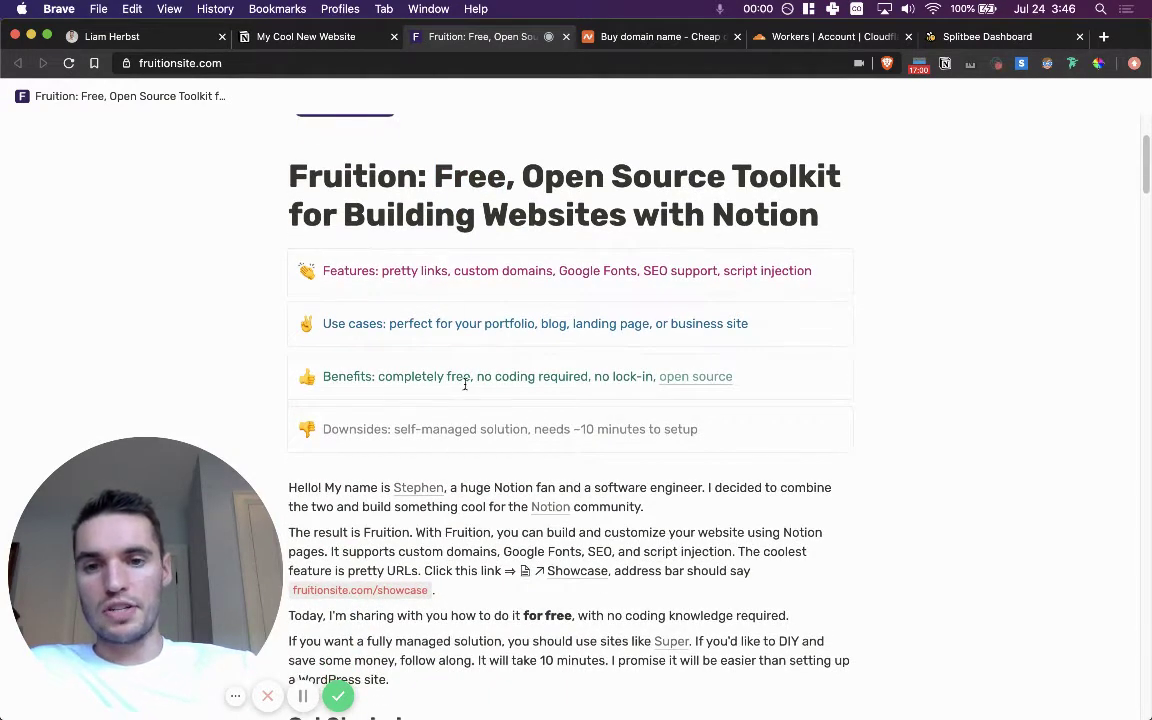
scroll(465, 385, "down", 4)
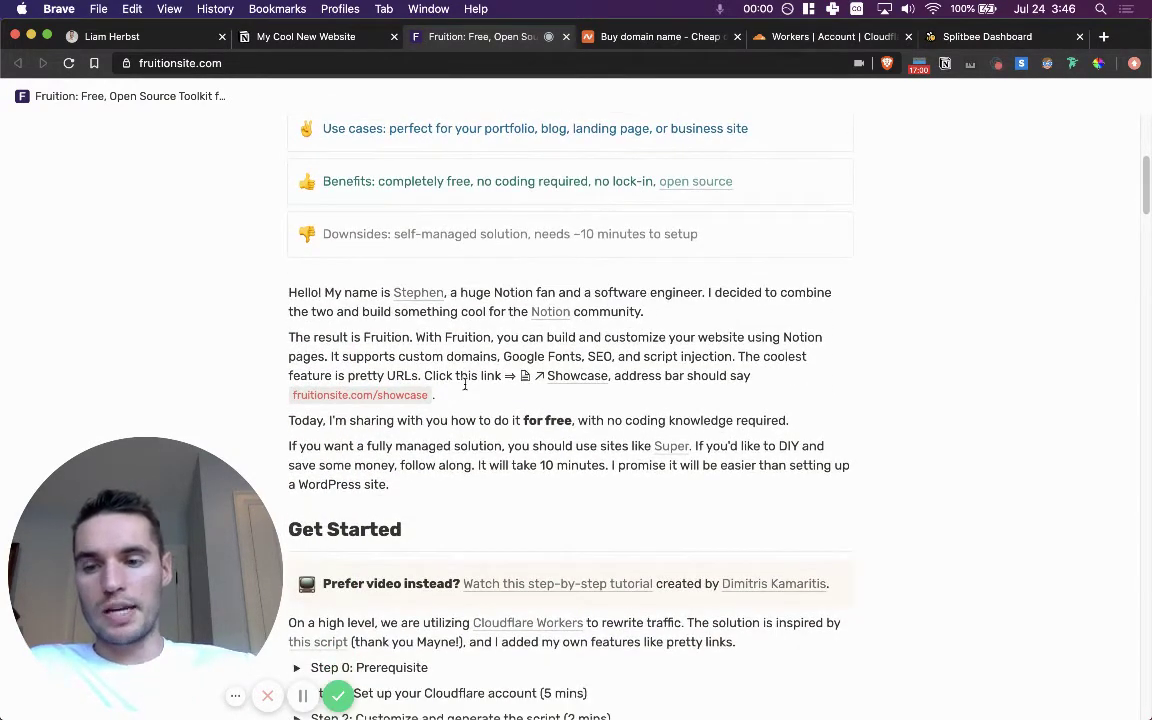
scroll(465, 385, "down", 3)
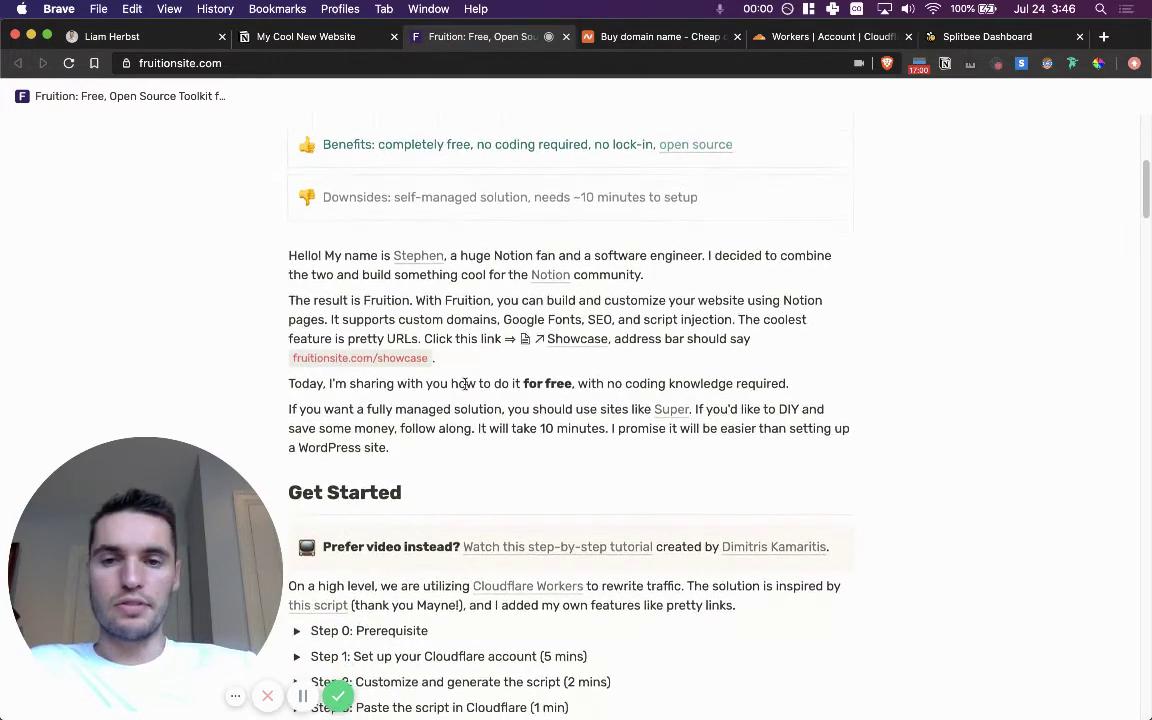
scroll(465, 384, "down", 3)
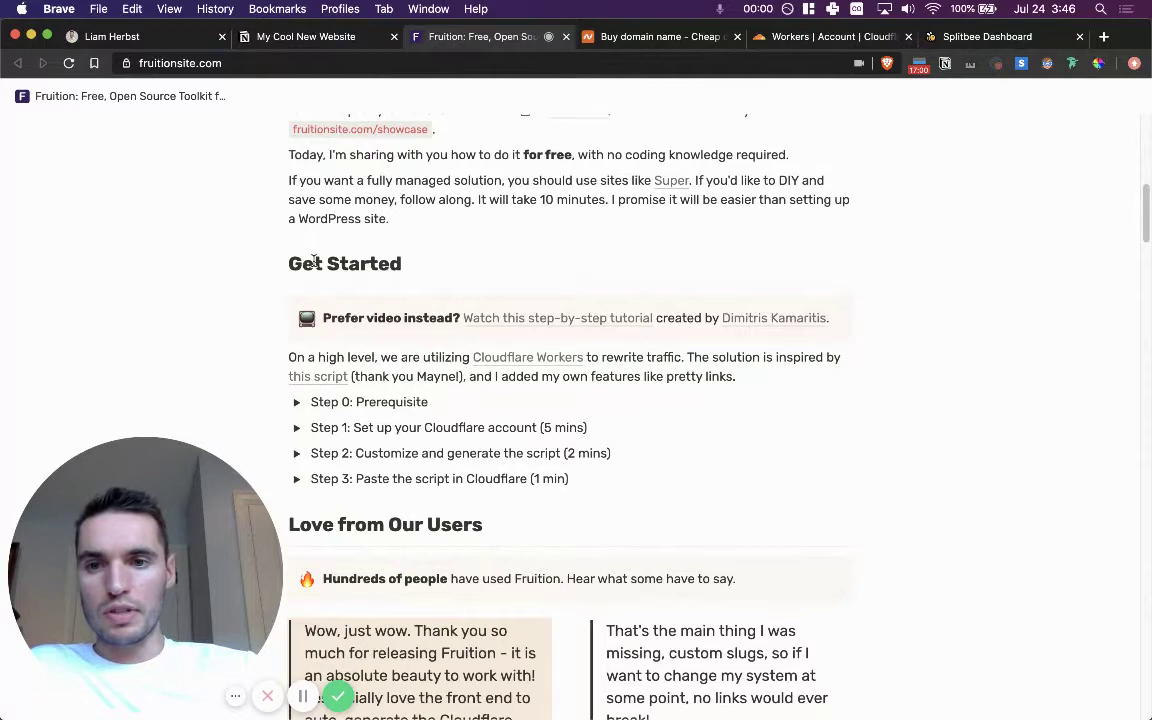
triple_click(314, 259)
left_click(346, 189)
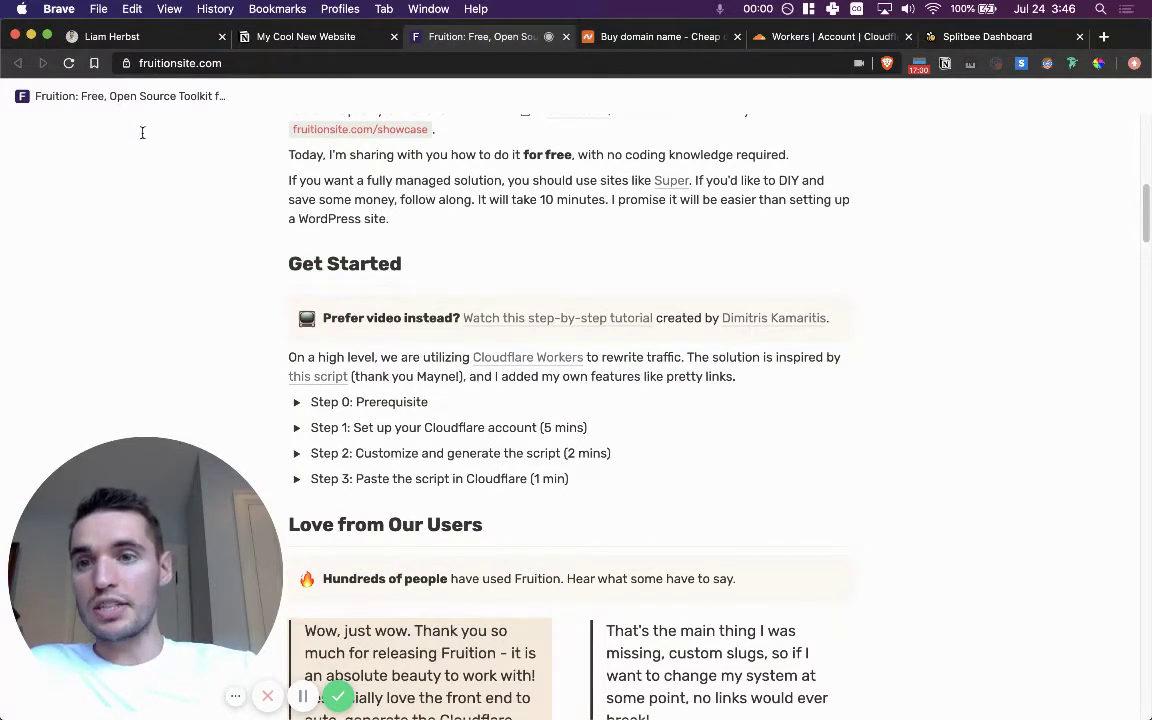
Expand Step 0: Prerequisite to show the Public Access and domain purchase requirements.
left_click(178, 63)
left_click(360, 219)
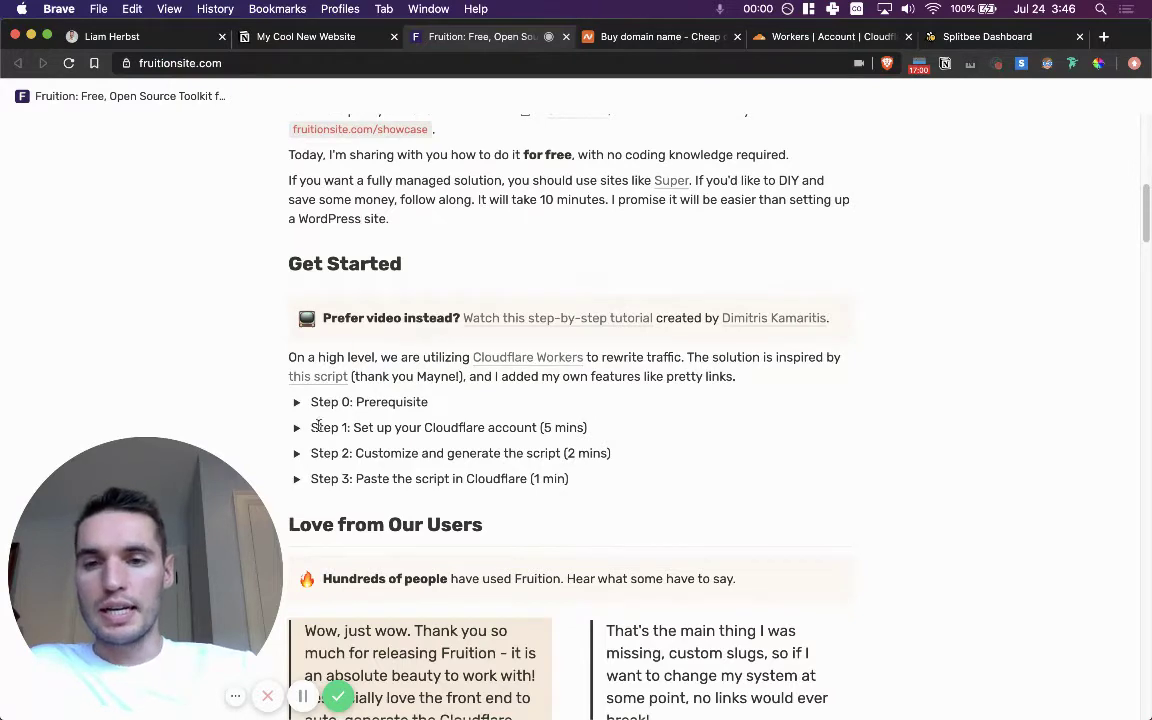
left_click(297, 403)
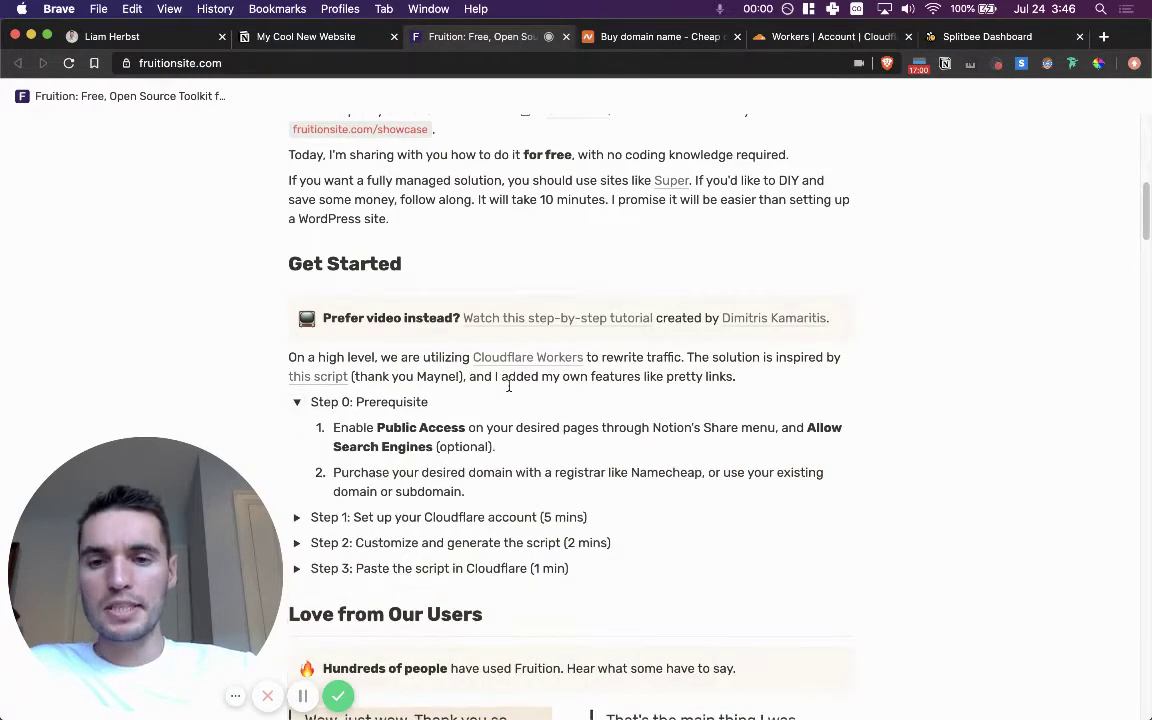
scroll(471, 398, "down", 1)
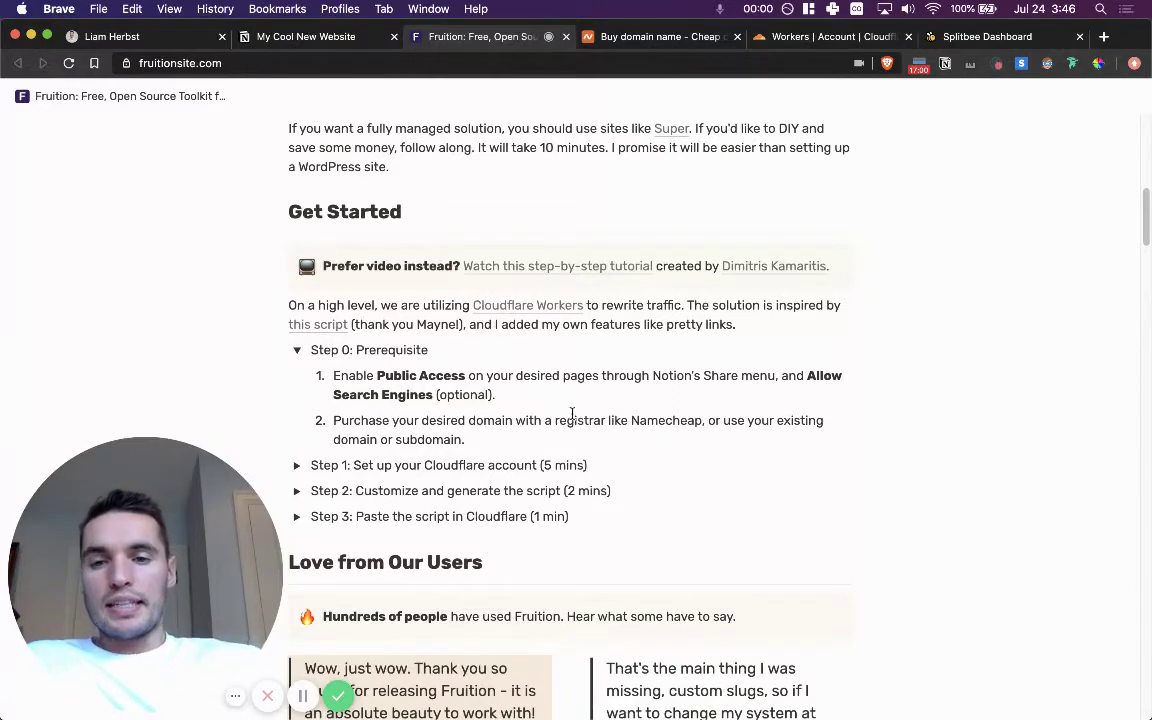
Turn on Share to the web for My Cool New Website, then go to Namecheap.
left_click(305, 36)
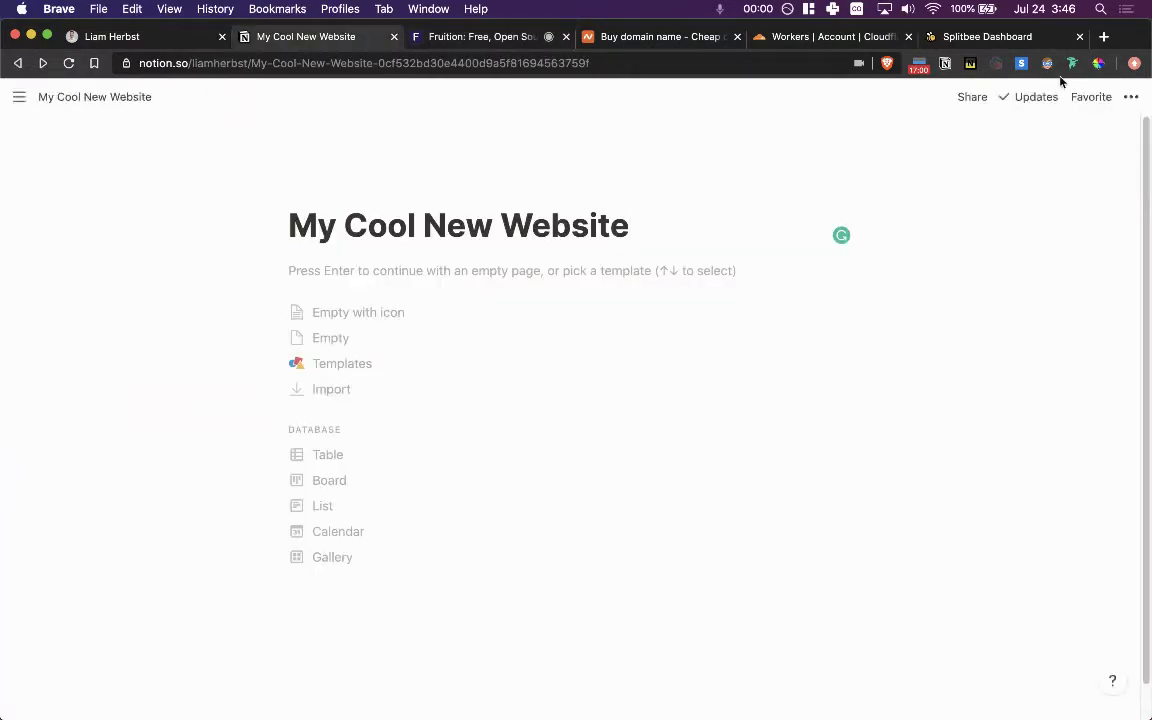
left_click(972, 97)
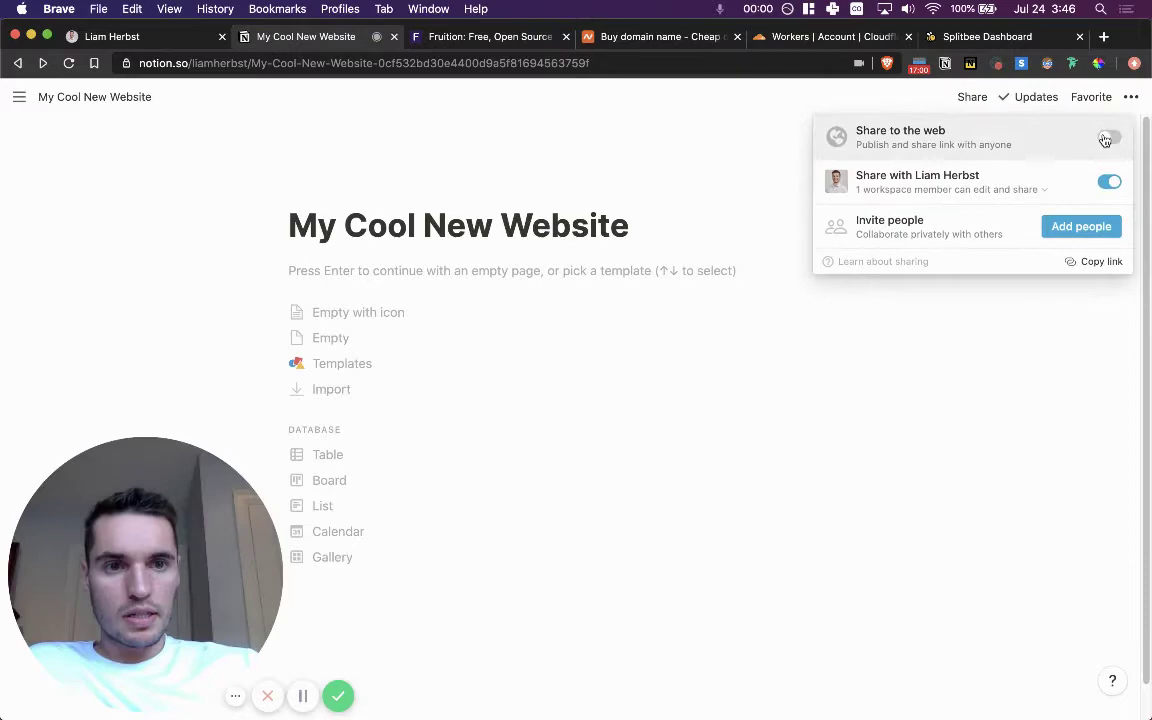
left_click(1106, 137)
mouse_move(1105, 256)
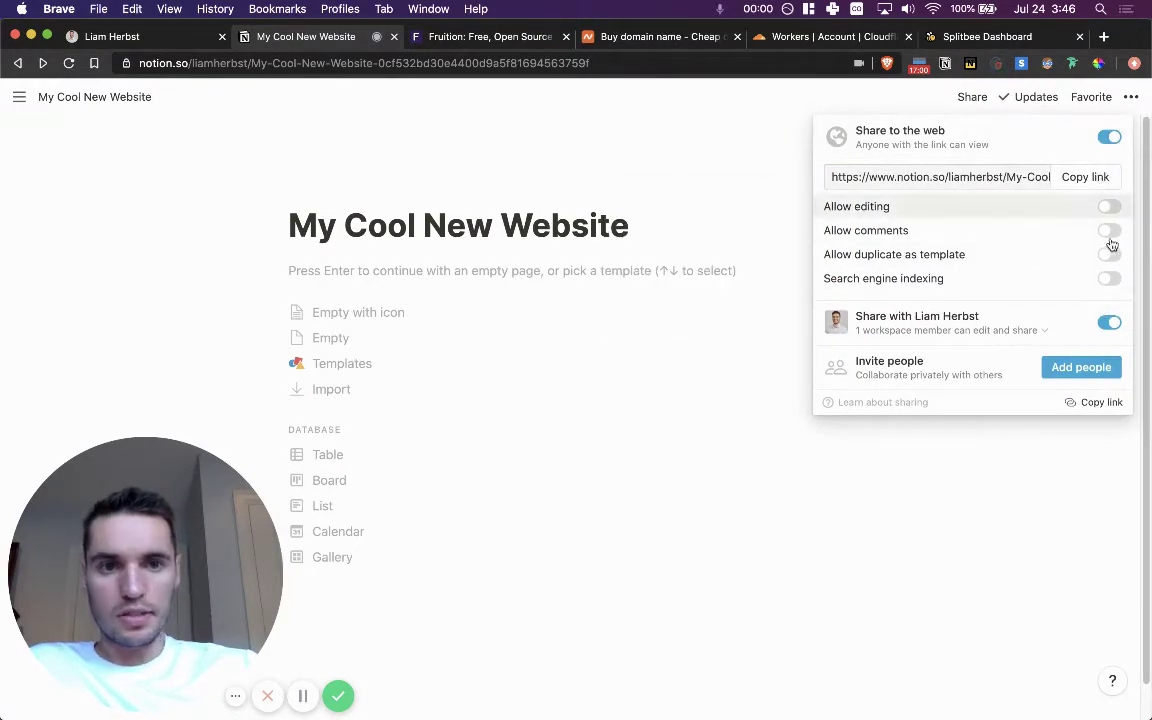
left_click(520, 36)
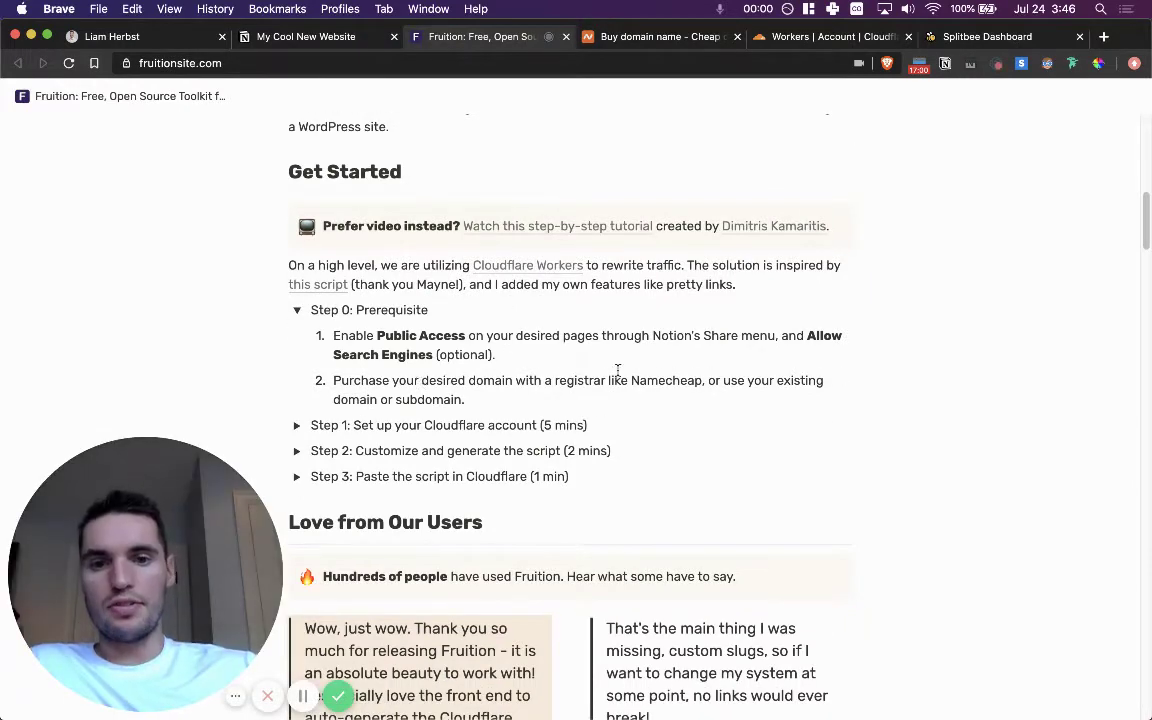
left_click(630, 36)
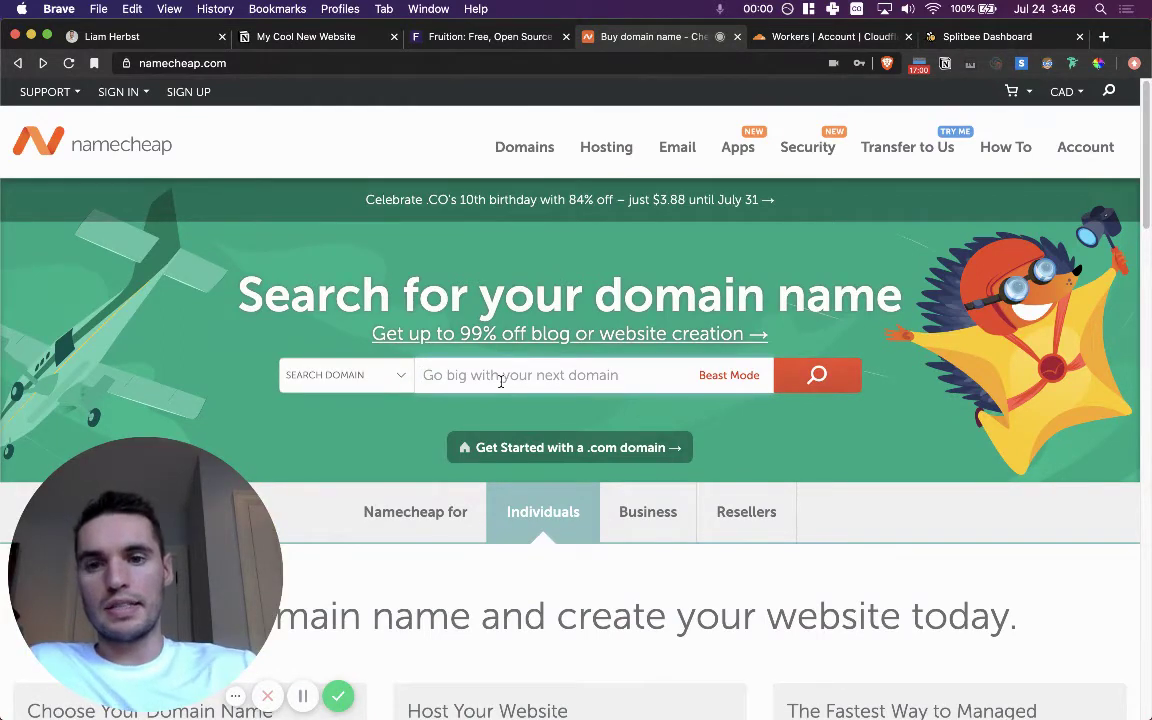
Search Namecheap for mycoolnewwebsite, finding mycoolnewwebsite.cool available at C$9.23/yr.
left_click(501, 381)
type("mycoolnewwe")
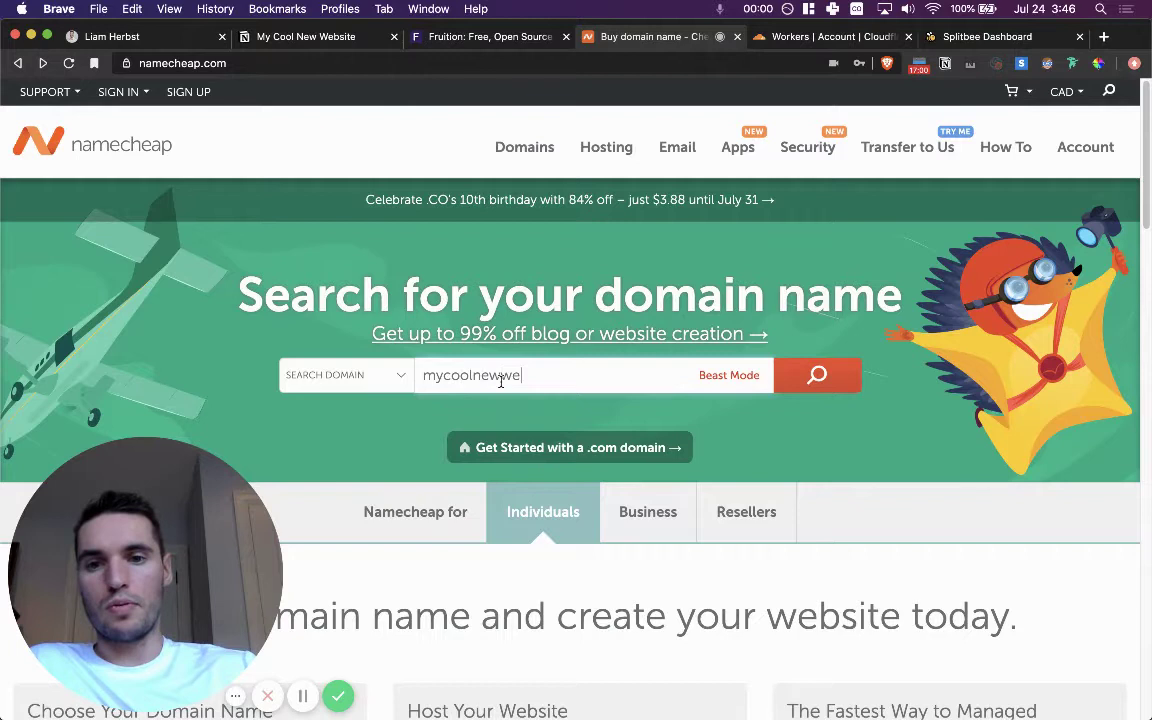
type("bsite")
key("Return")
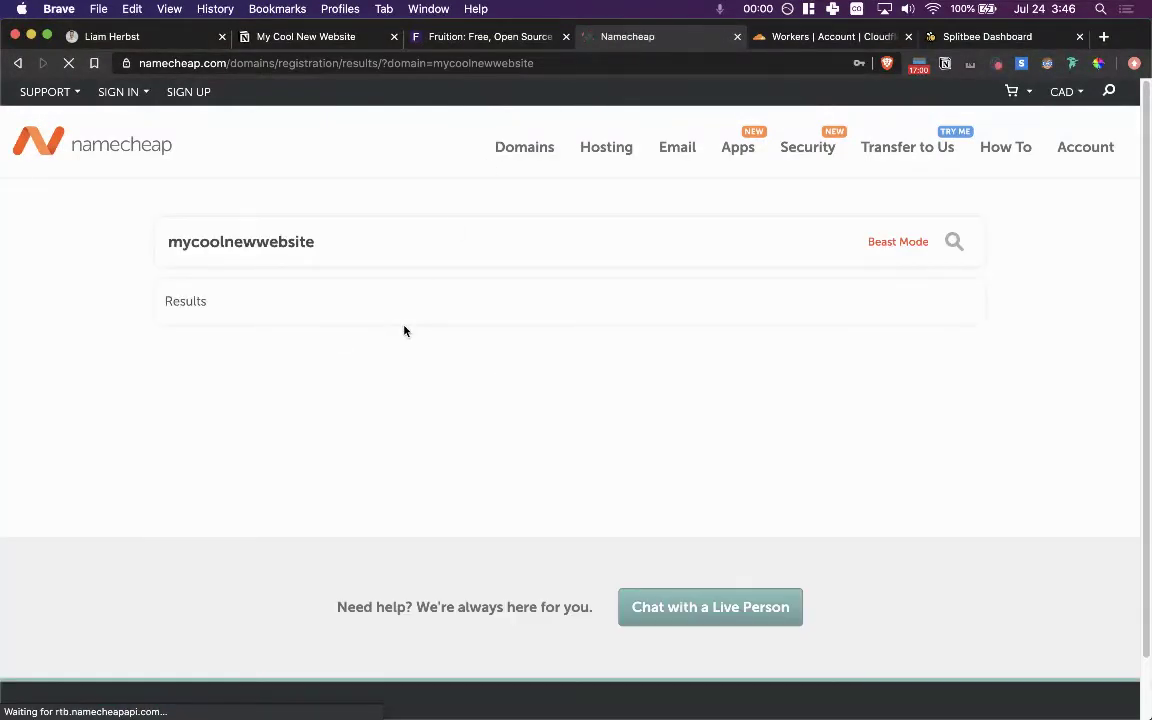
scroll(404, 331, "down", 1)
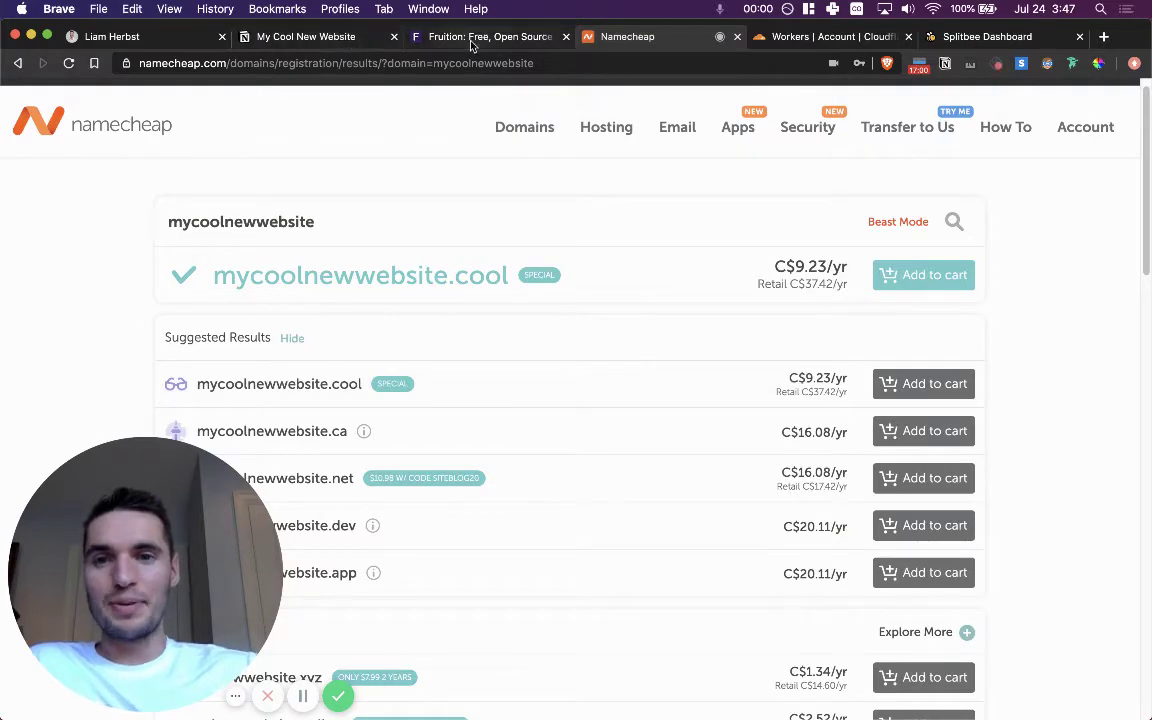
left_click(422, 37)
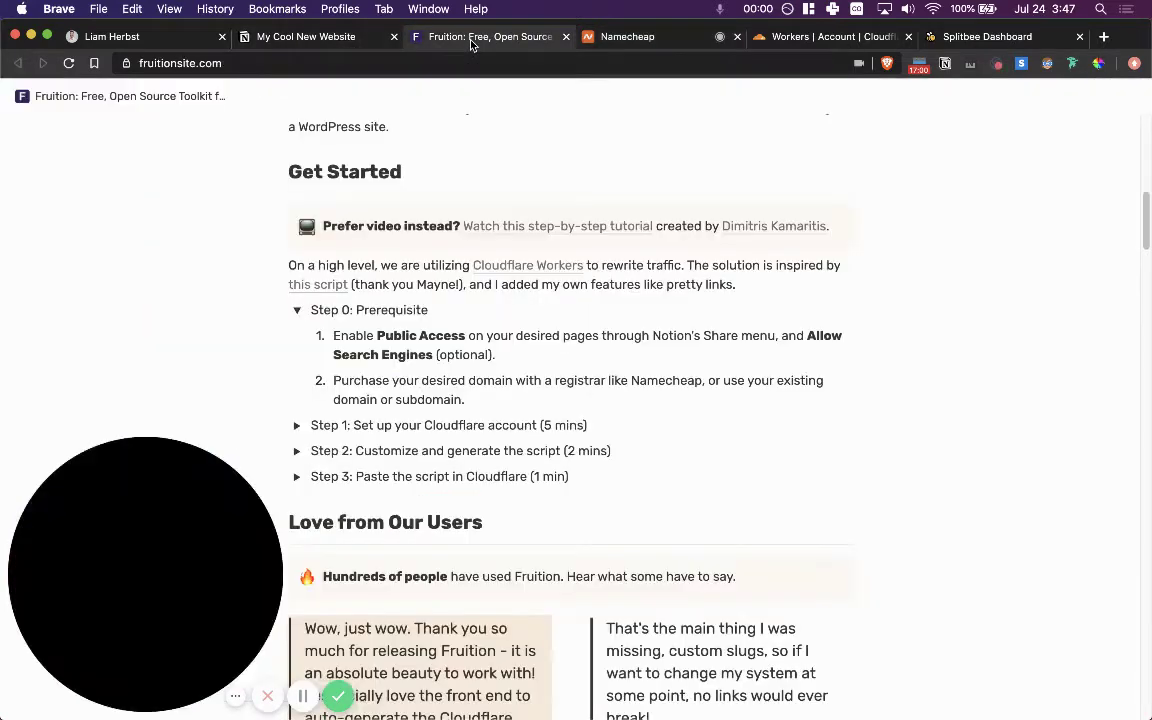
Collapse Step 0, expand Step 1, and read the Cloudflare sign-up through Workers instructions.
left_click(298, 313)
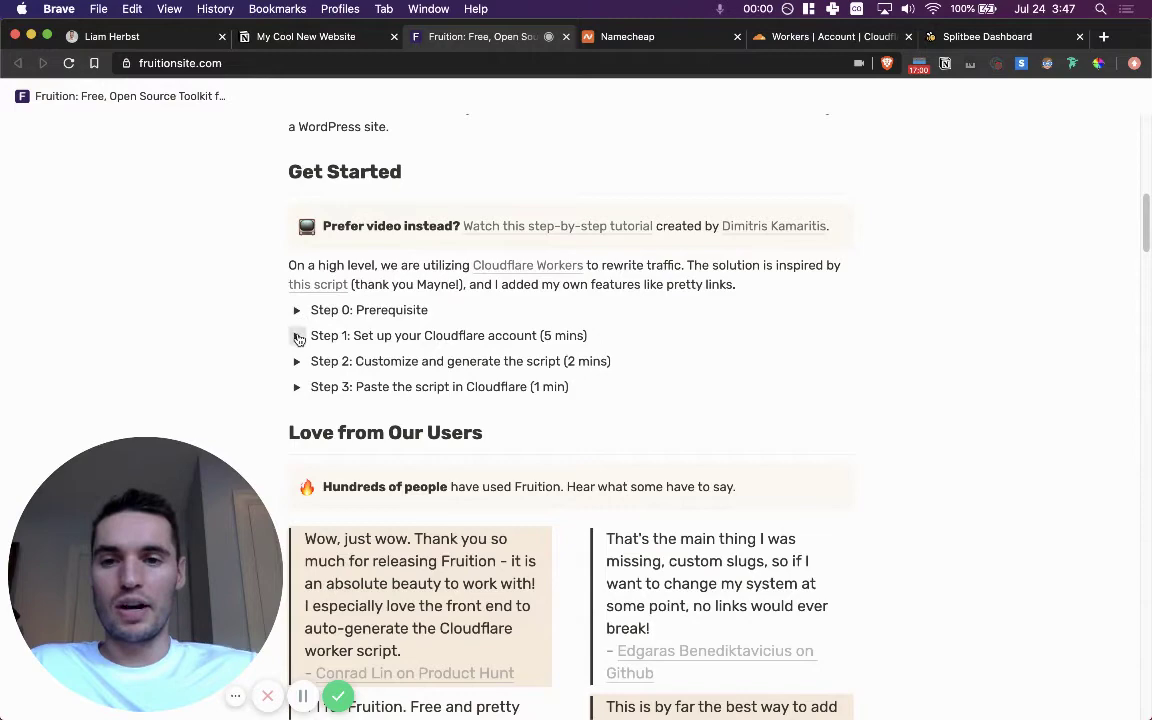
left_click(580, 338)
scroll(580, 341, "down", 1)
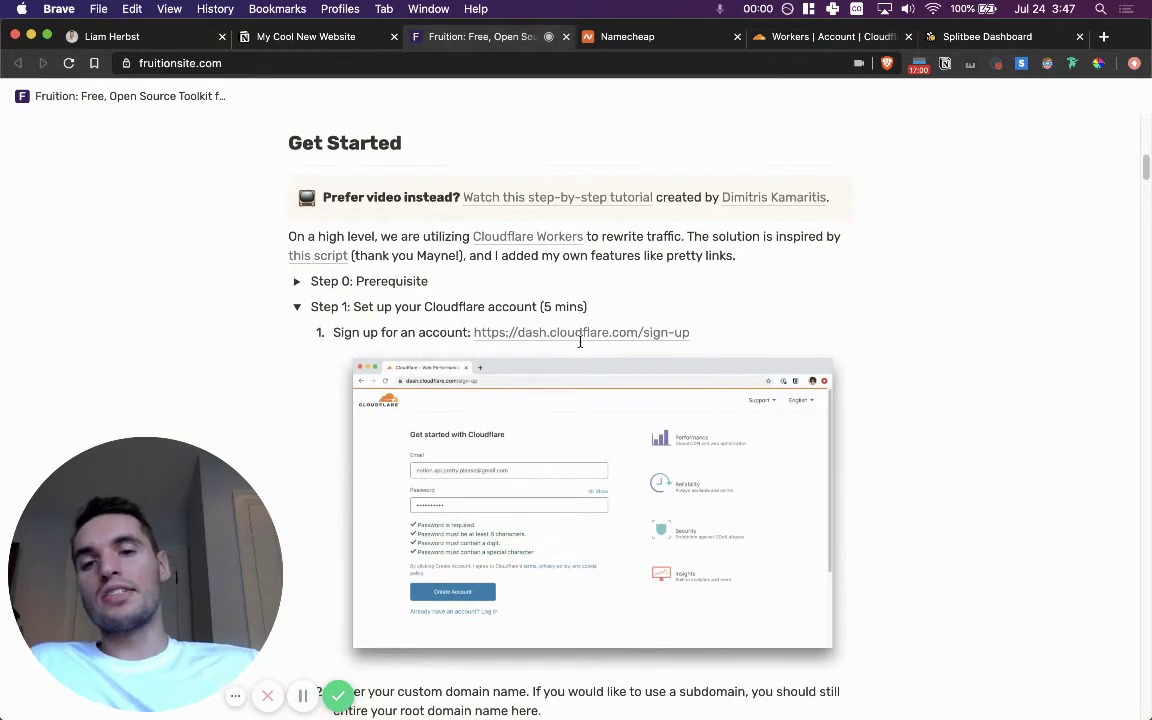
scroll(580, 341, "down", 5)
scroll(580, 341, "up", 3)
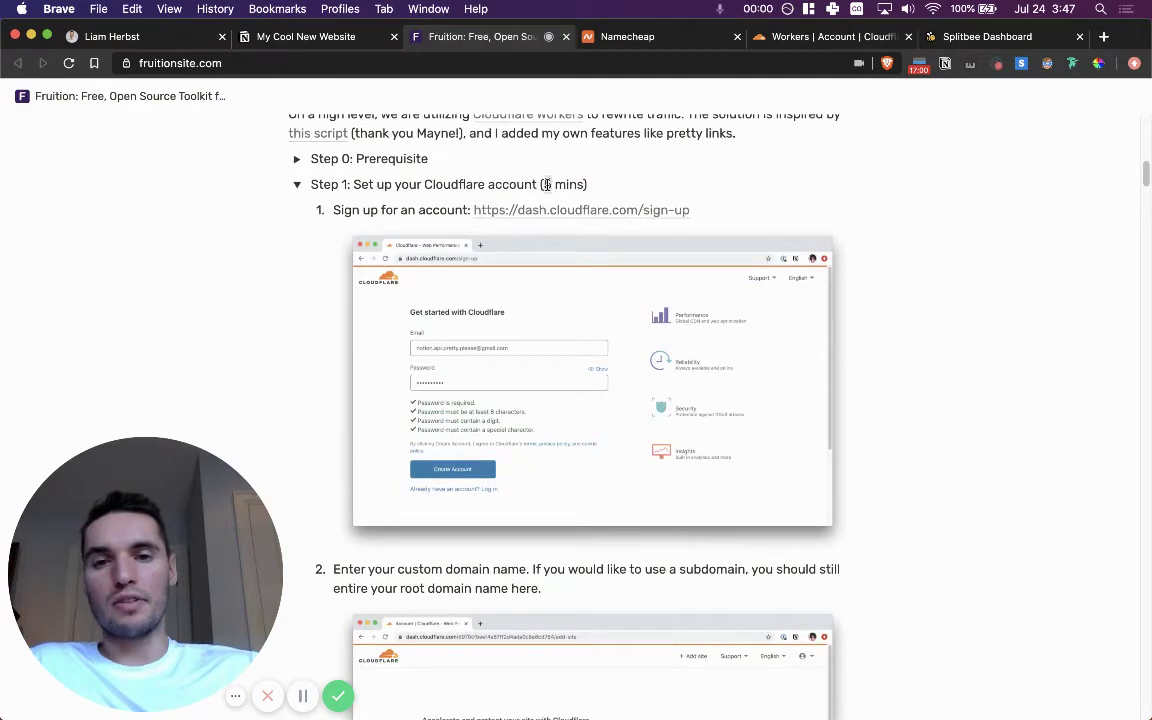
scroll(560, 184, "down", 10)
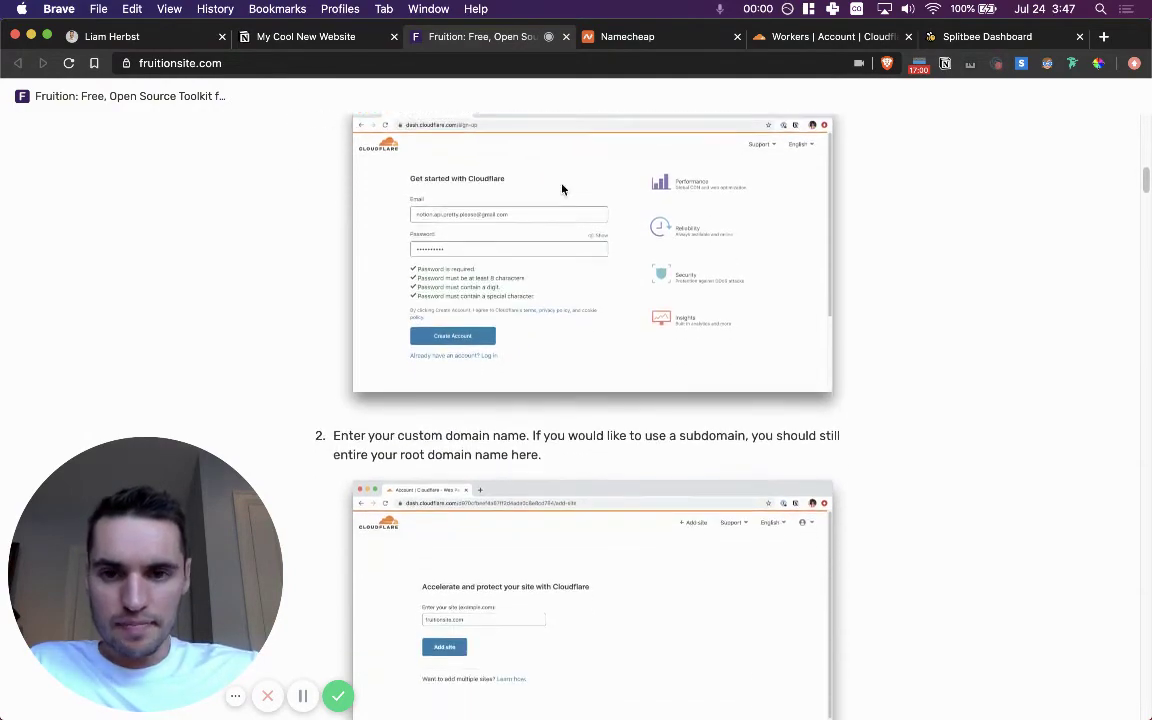
scroll(561, 184, "down", 20)
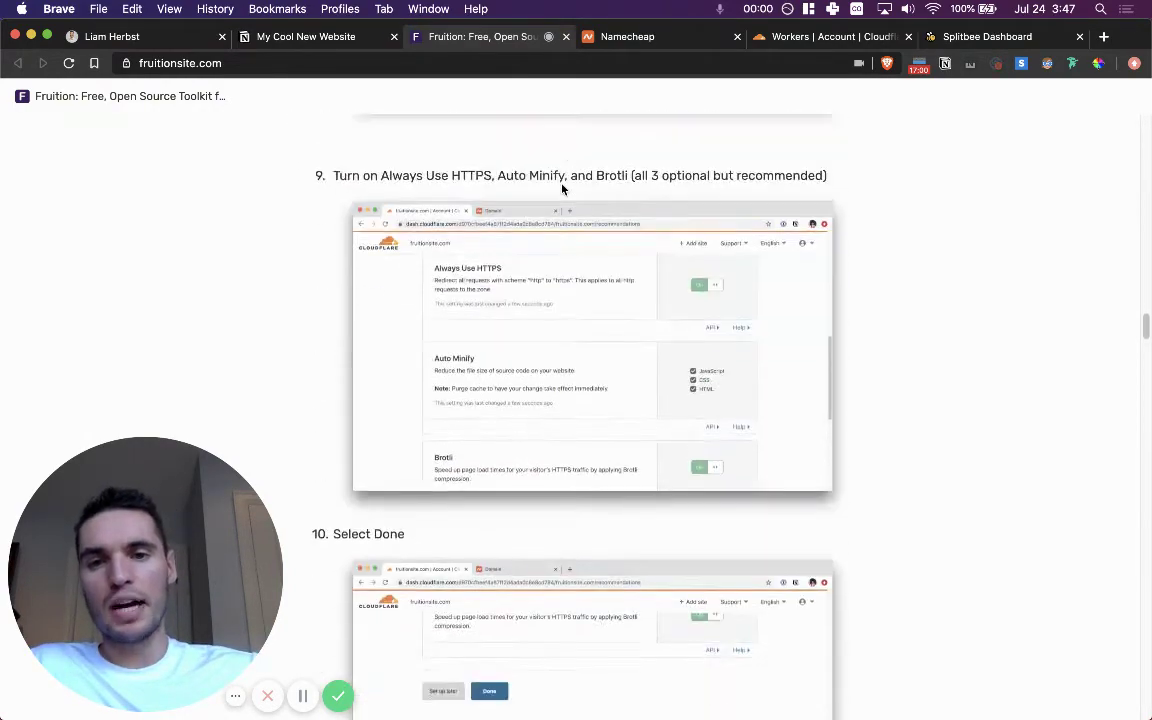
scroll(561, 188, "down", 20)
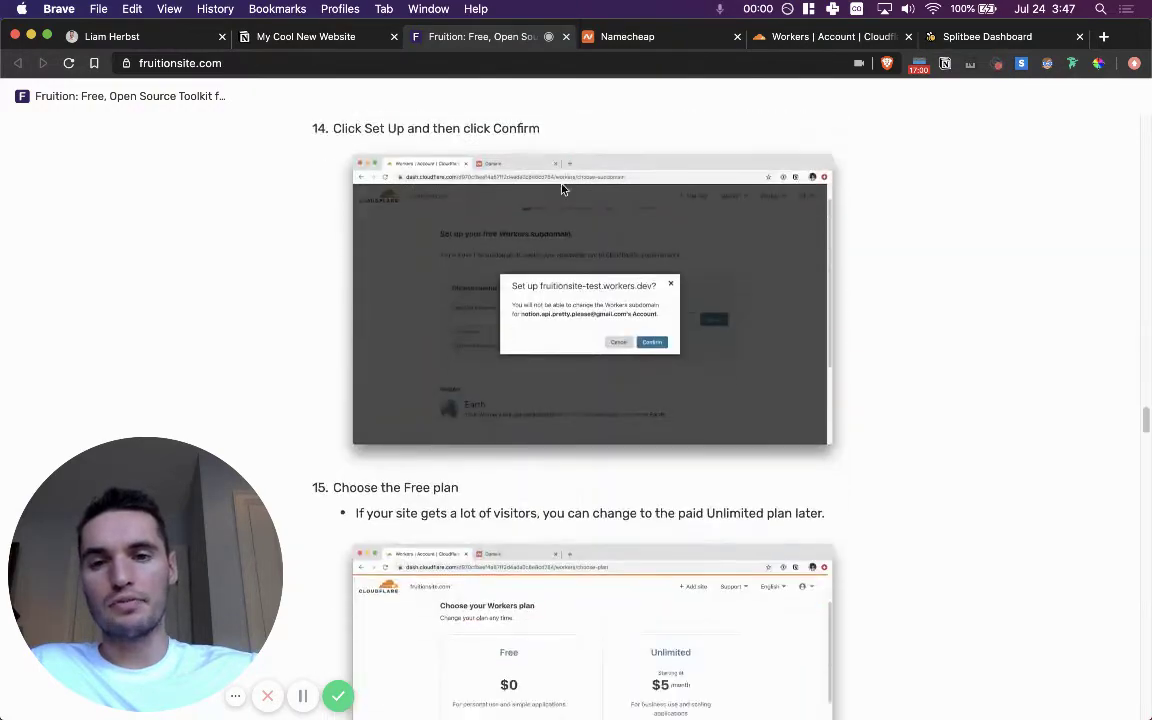
scroll(562, 188, "down", 12)
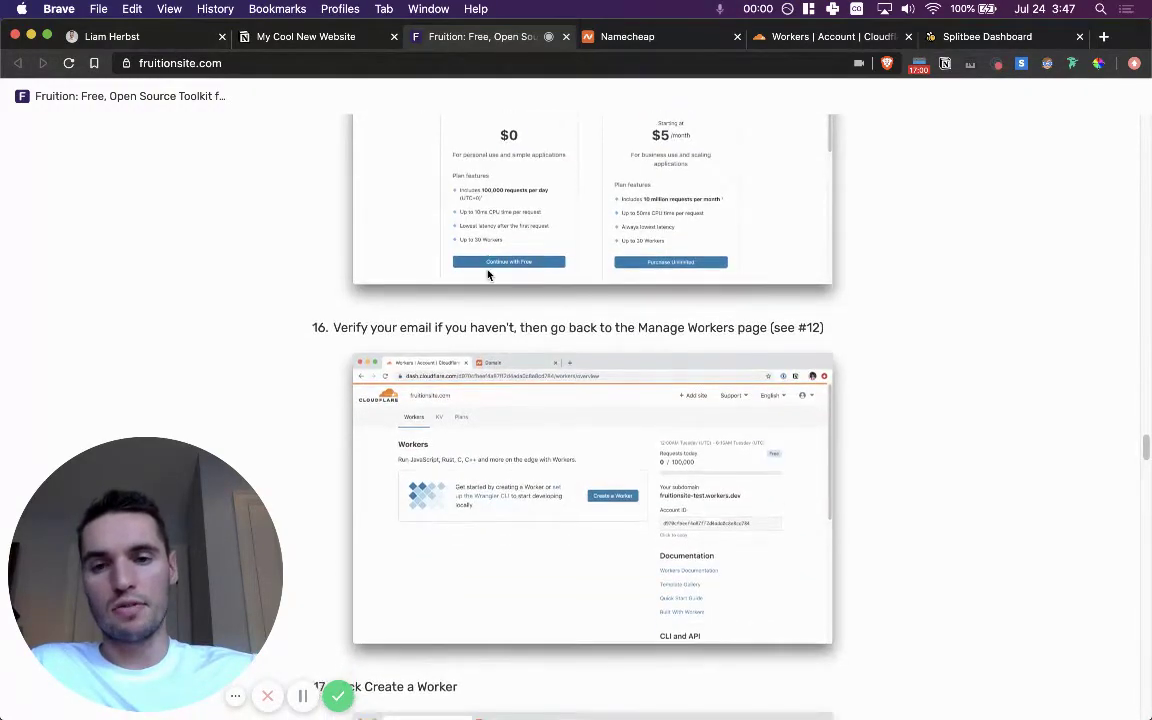
scroll(488, 274, "down", 2)
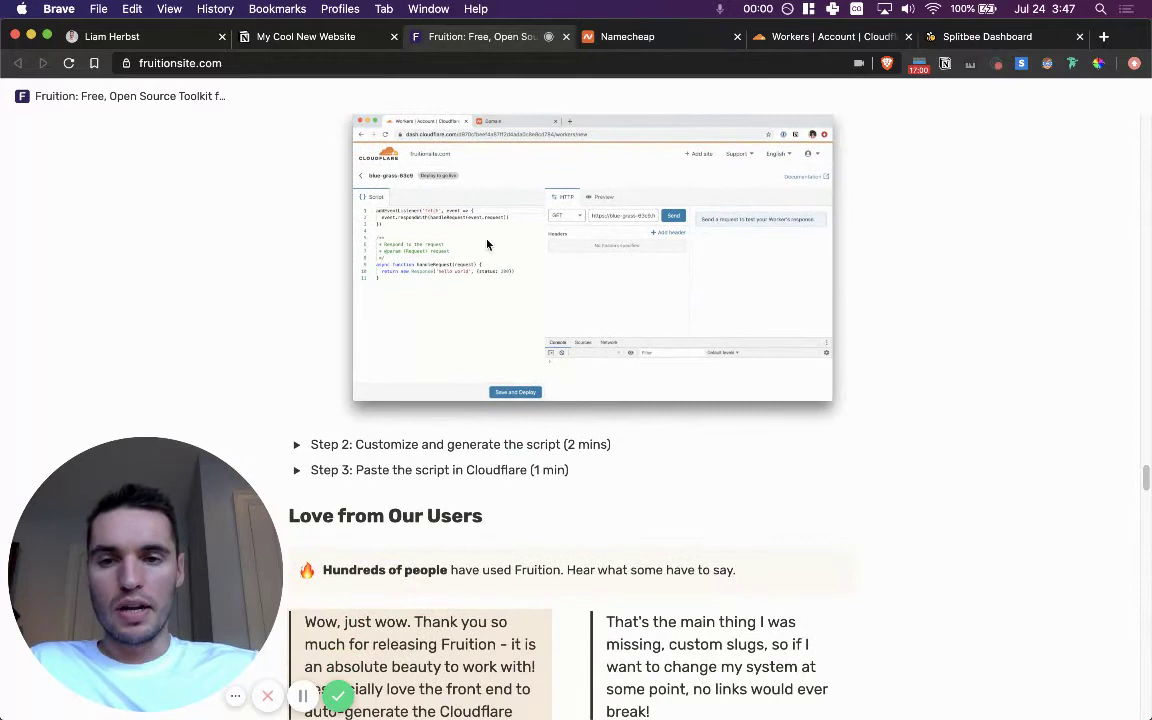
Expand Step 2 and set Your Domain to mycoolnewwebsite.cool, copied from Namecheap's results.
left_click(298, 446)
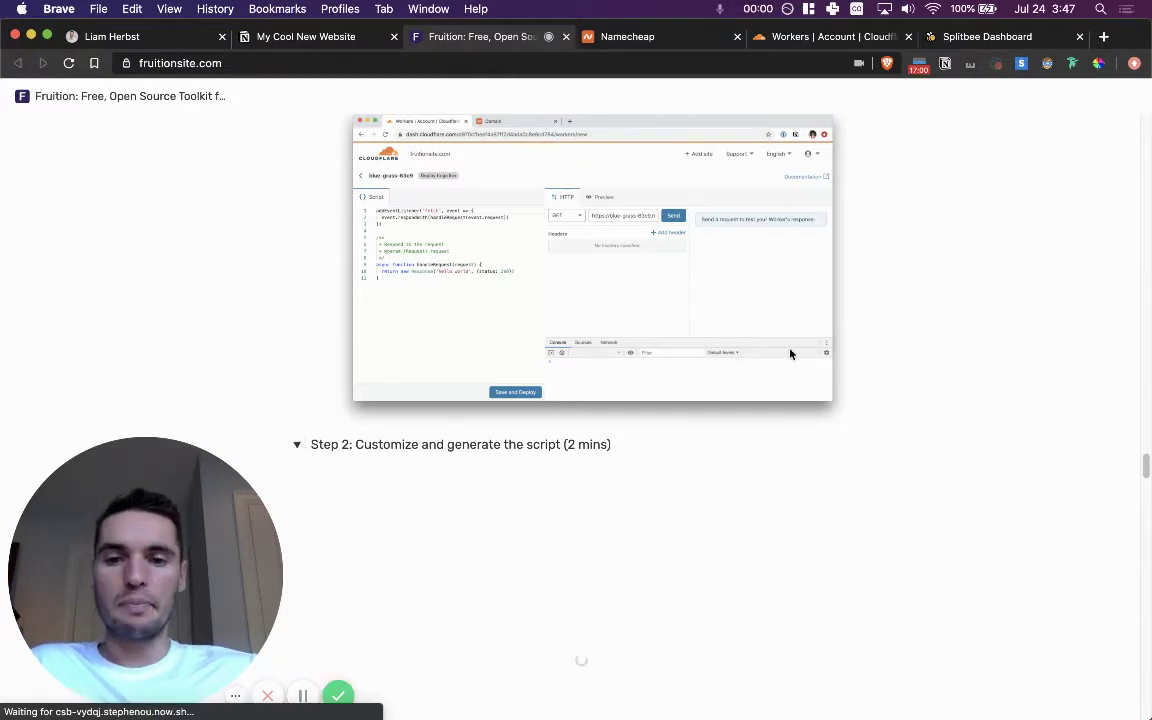
scroll(856, 313, "down", 3)
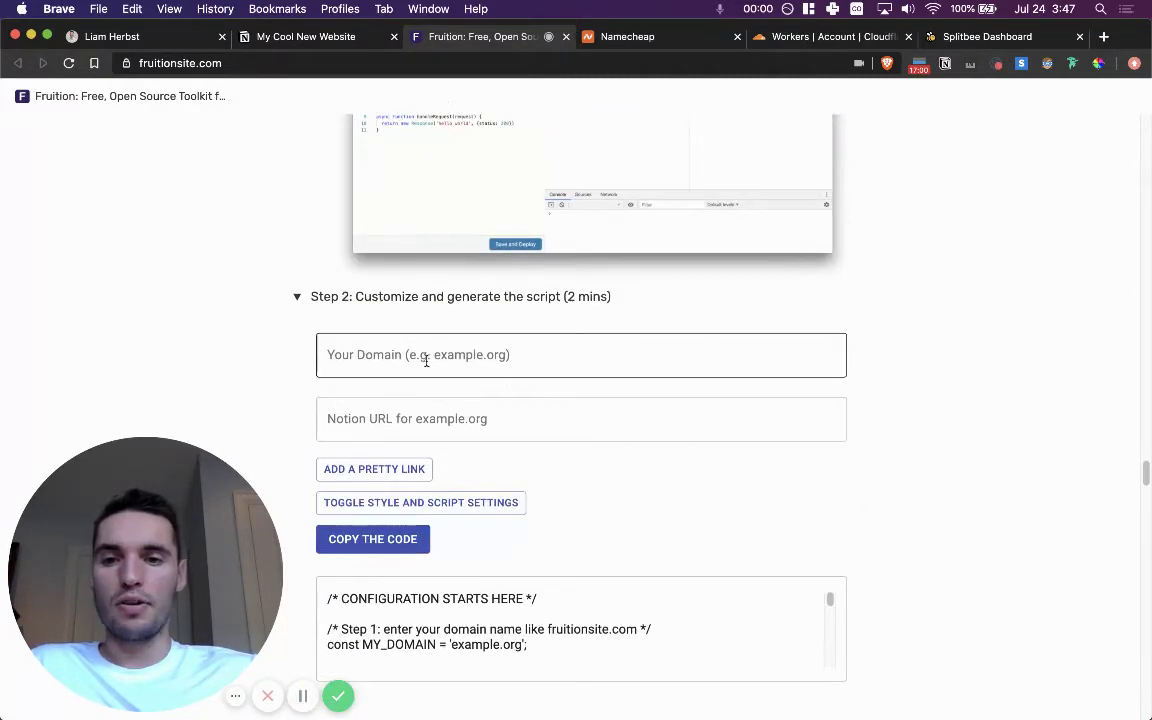
left_click(418, 365)
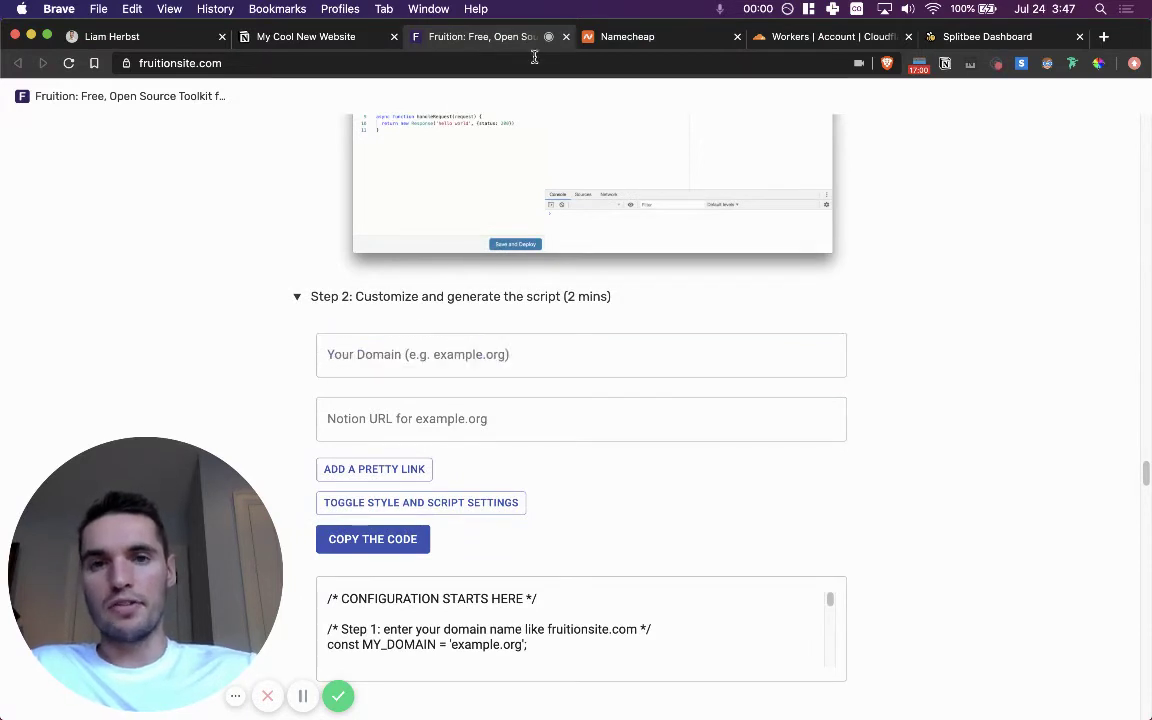
left_click(627, 36)
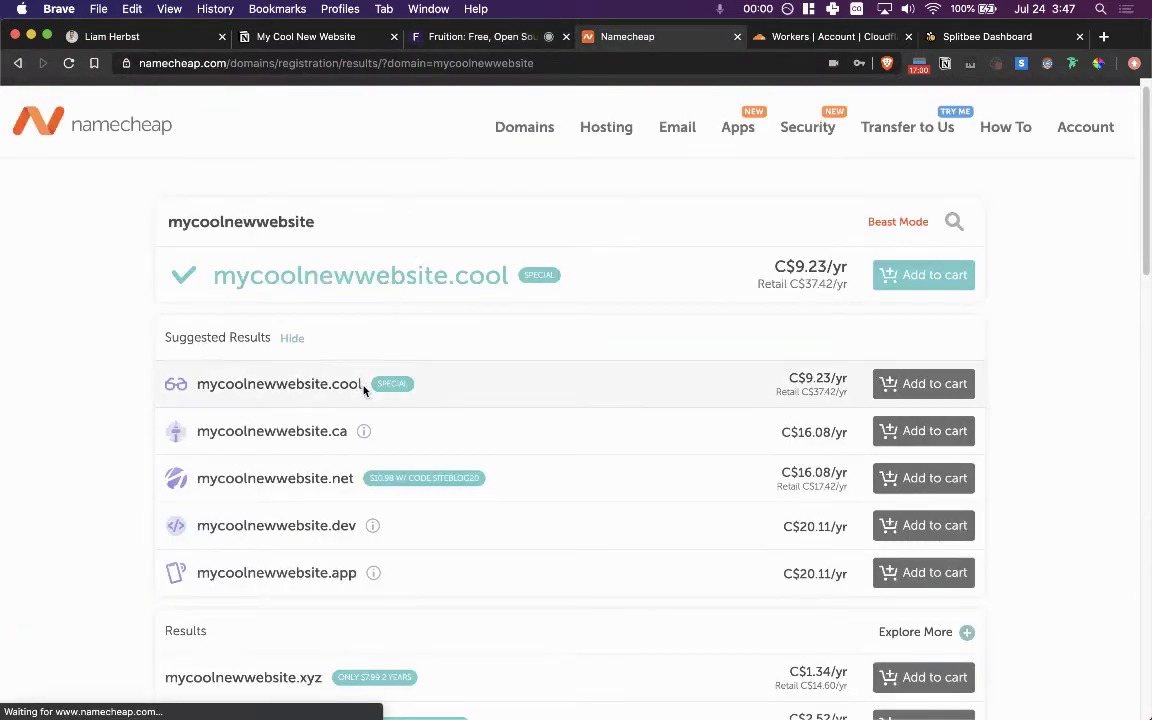
double_click(373, 278)
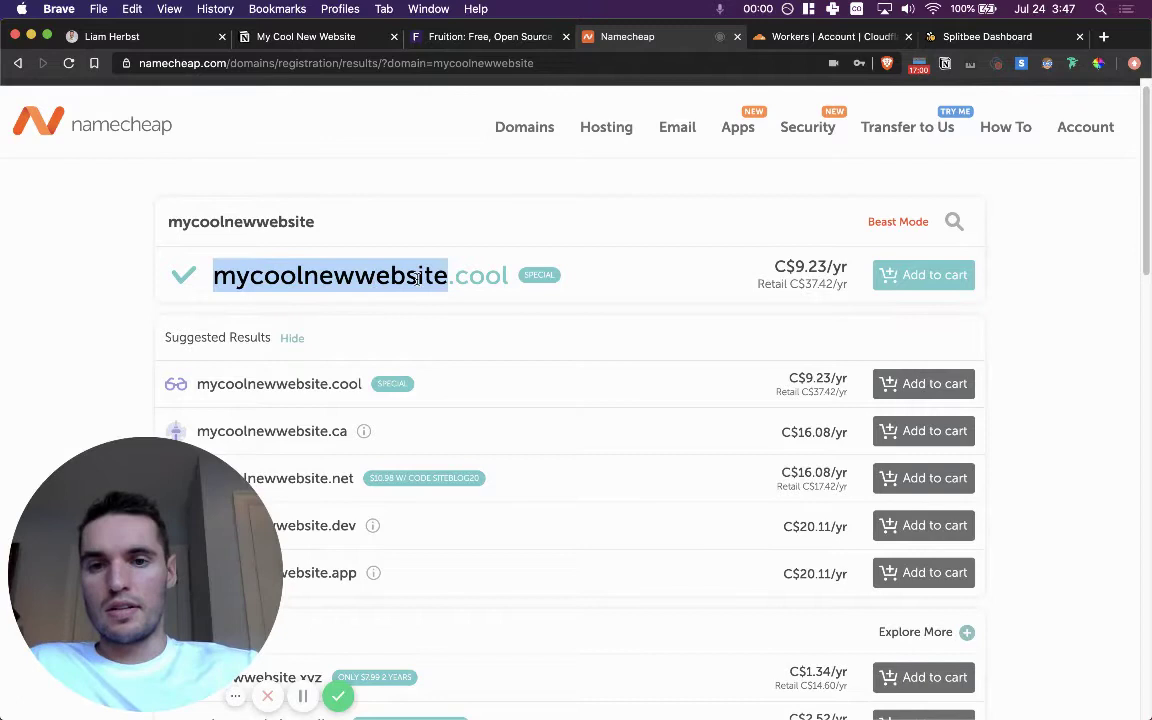
left_click_drag(373, 282, 491, 280)
key("super+c")
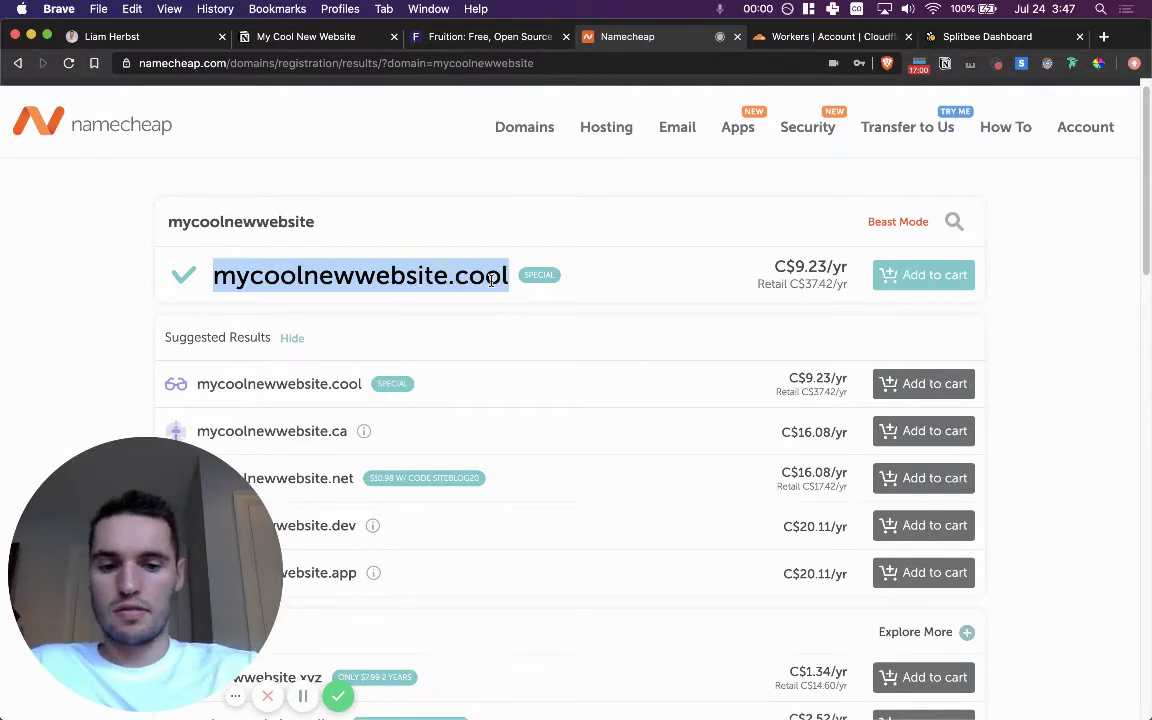
key("ctrl+shift+Tab")
left_click(501, 346)
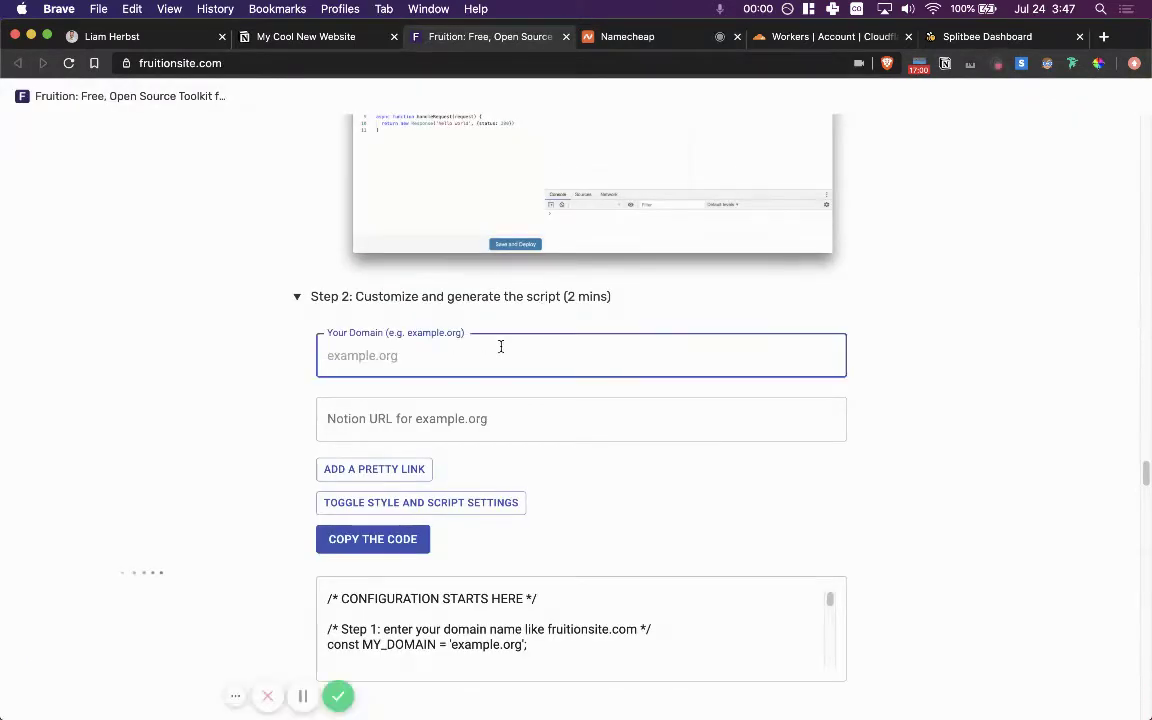
key("super+v")
key("Tab")
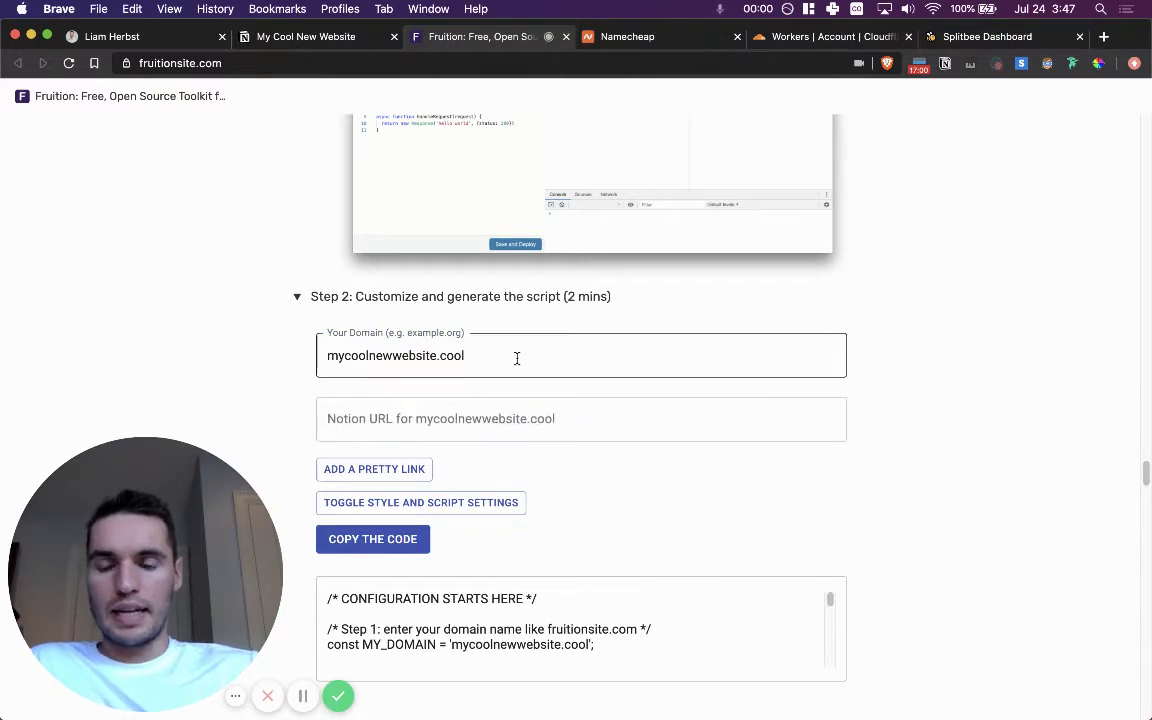
Paste the My Cool New Website page address into Fruition's Notion URL field and review the code.
left_click(318, 40)
key("super+l")
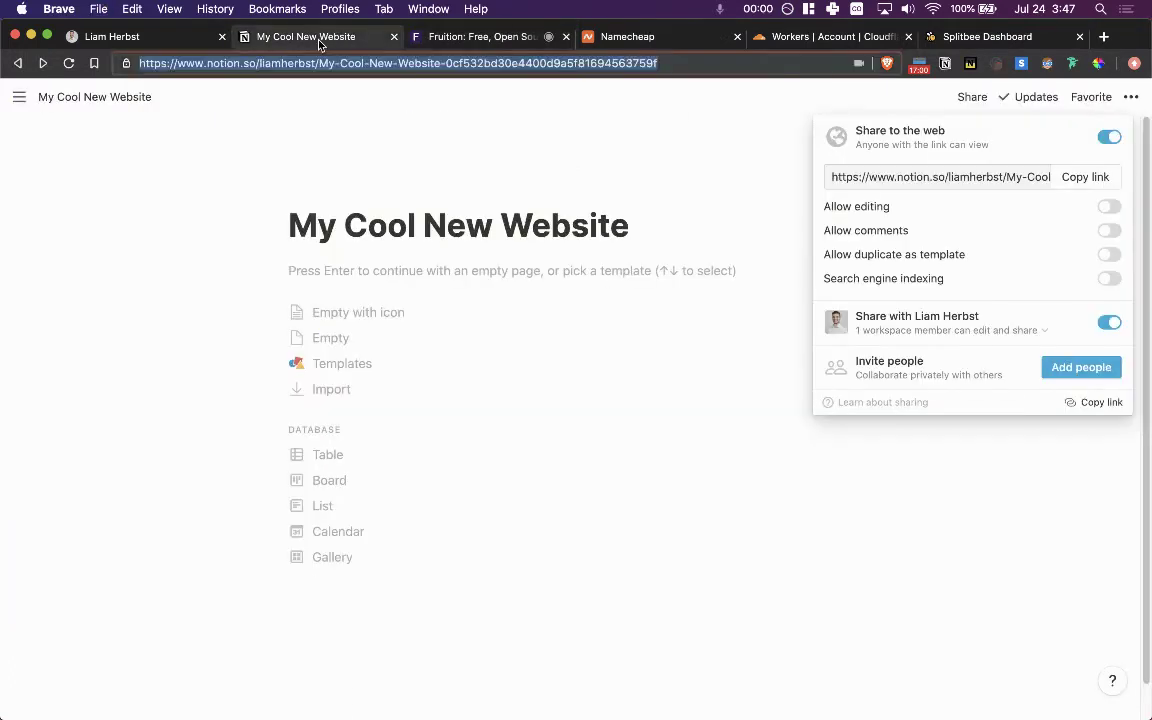
key("super+c")
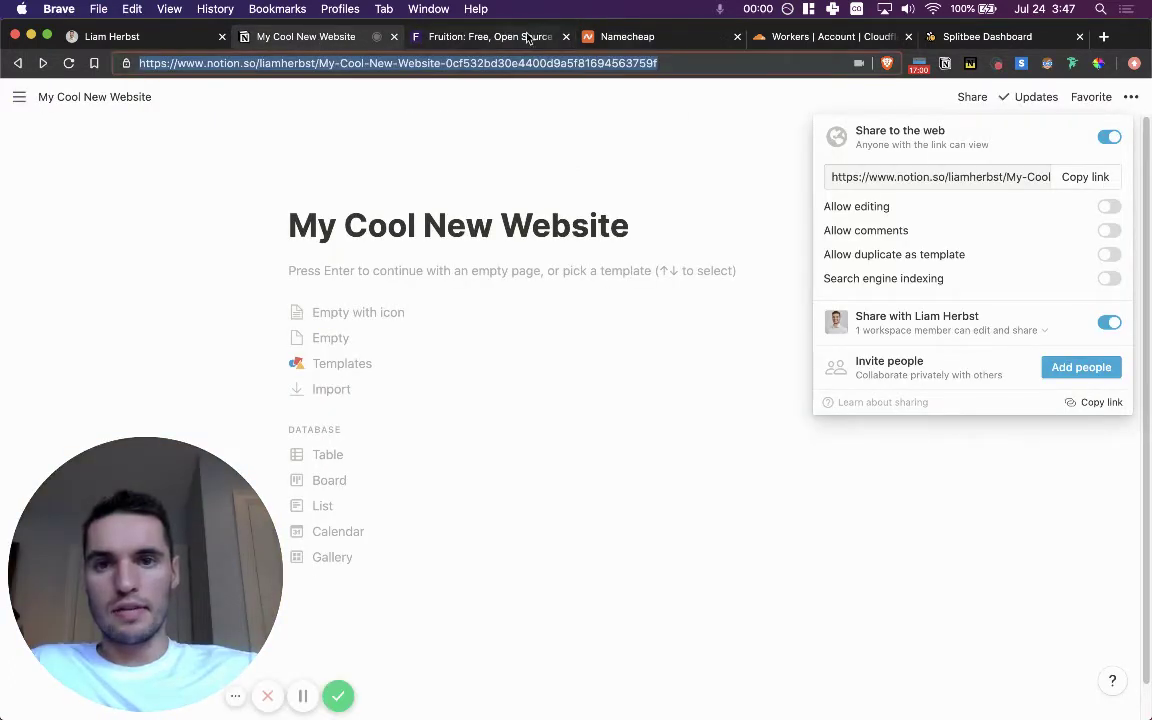
left_click(490, 36)
left_click(413, 415)
key("super+v")
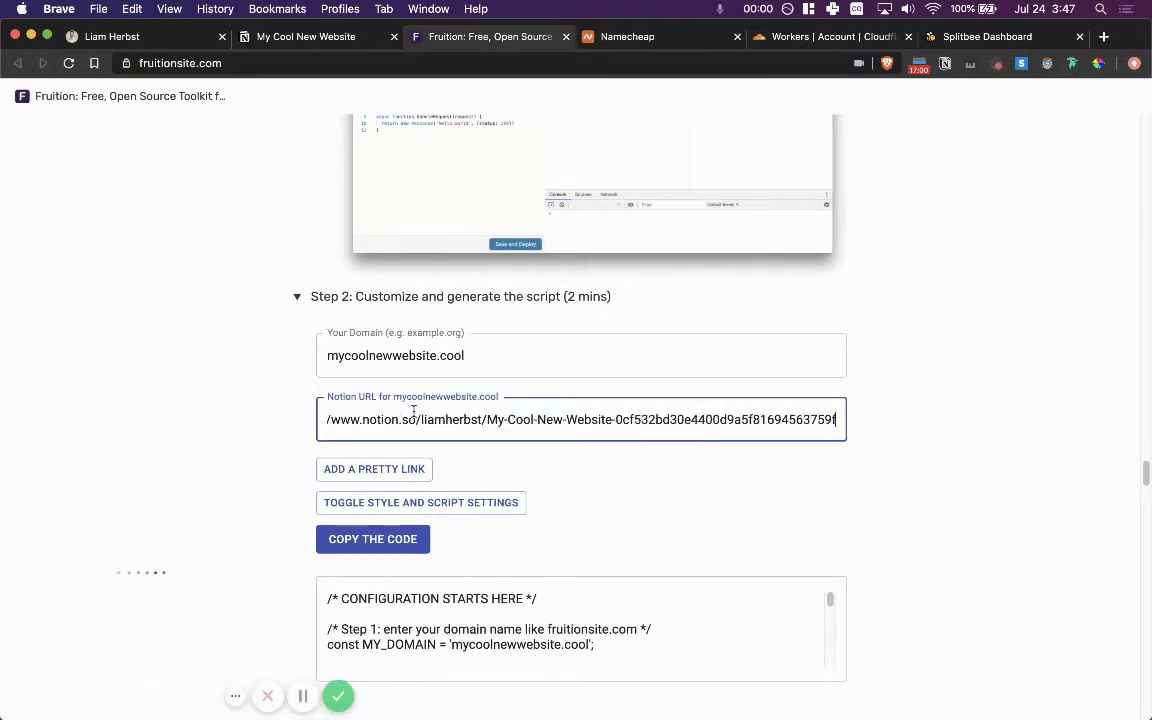
left_click(528, 459)
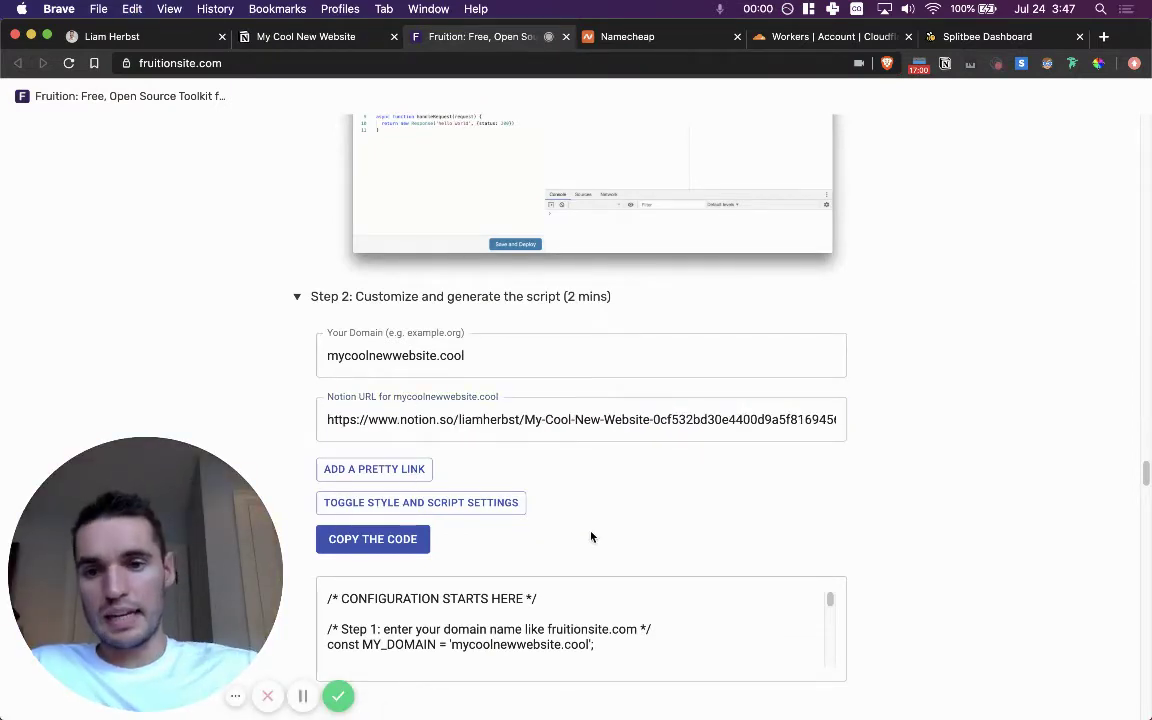
scroll(591, 537, "down", 1)
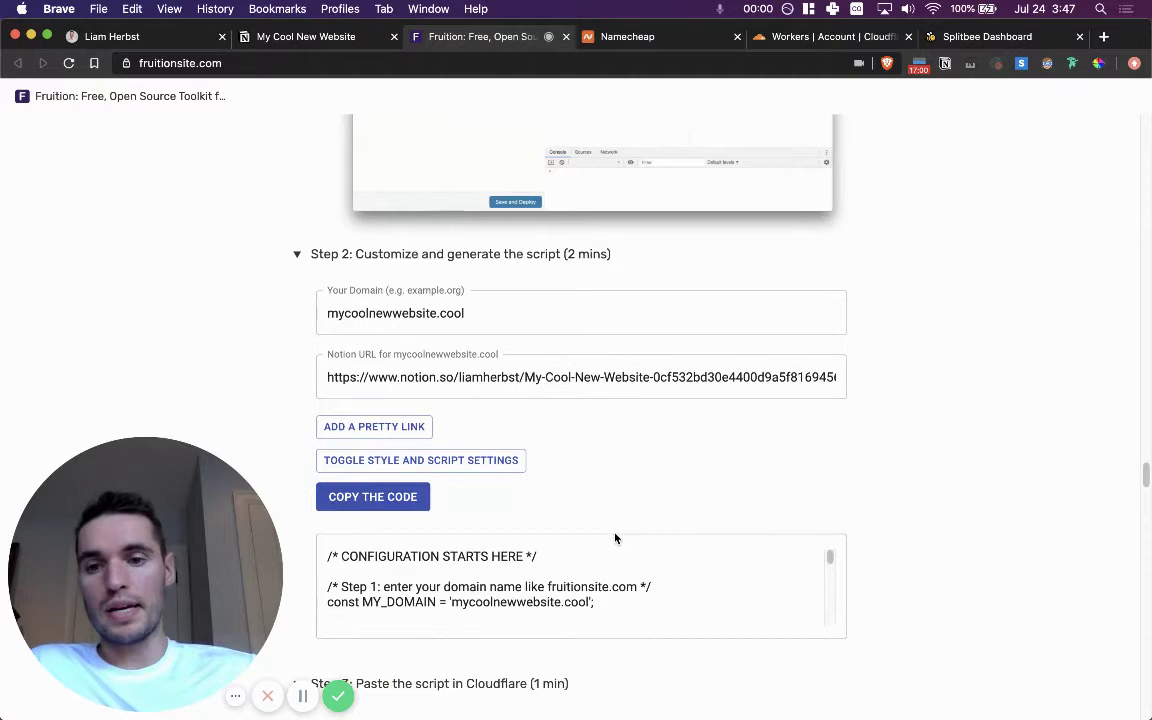
scroll(583, 572, "down", 2)
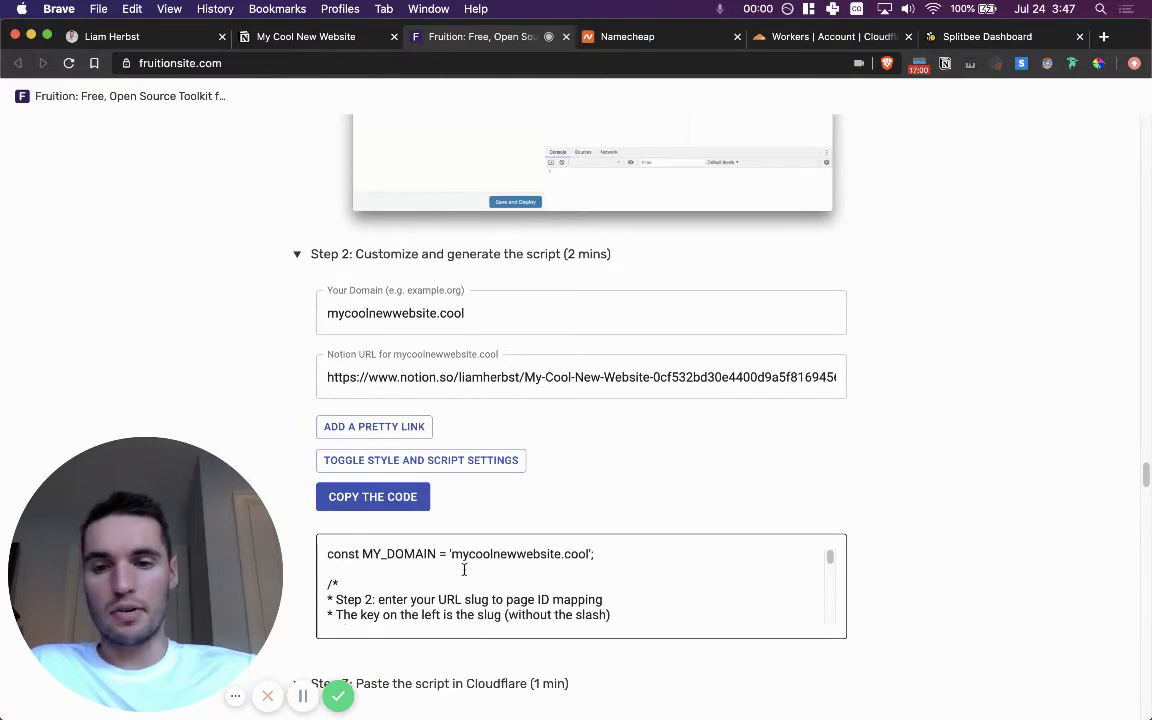
scroll(455, 561, "up", 1)
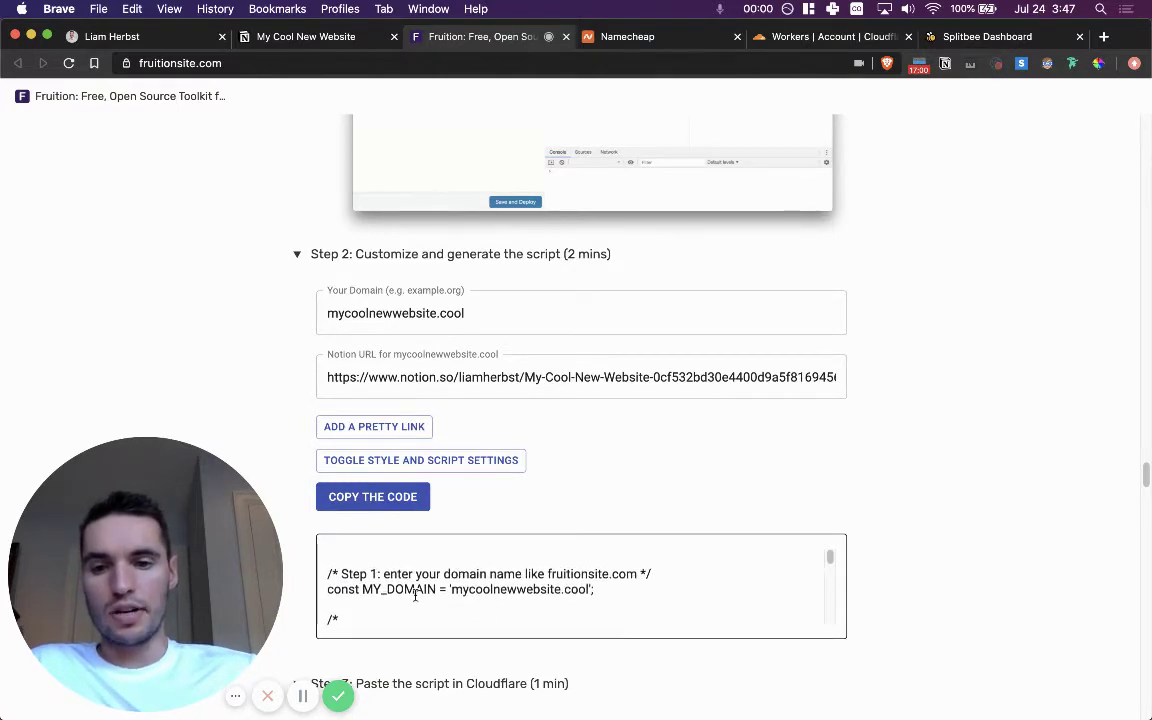
scroll(525, 589, "down", 1)
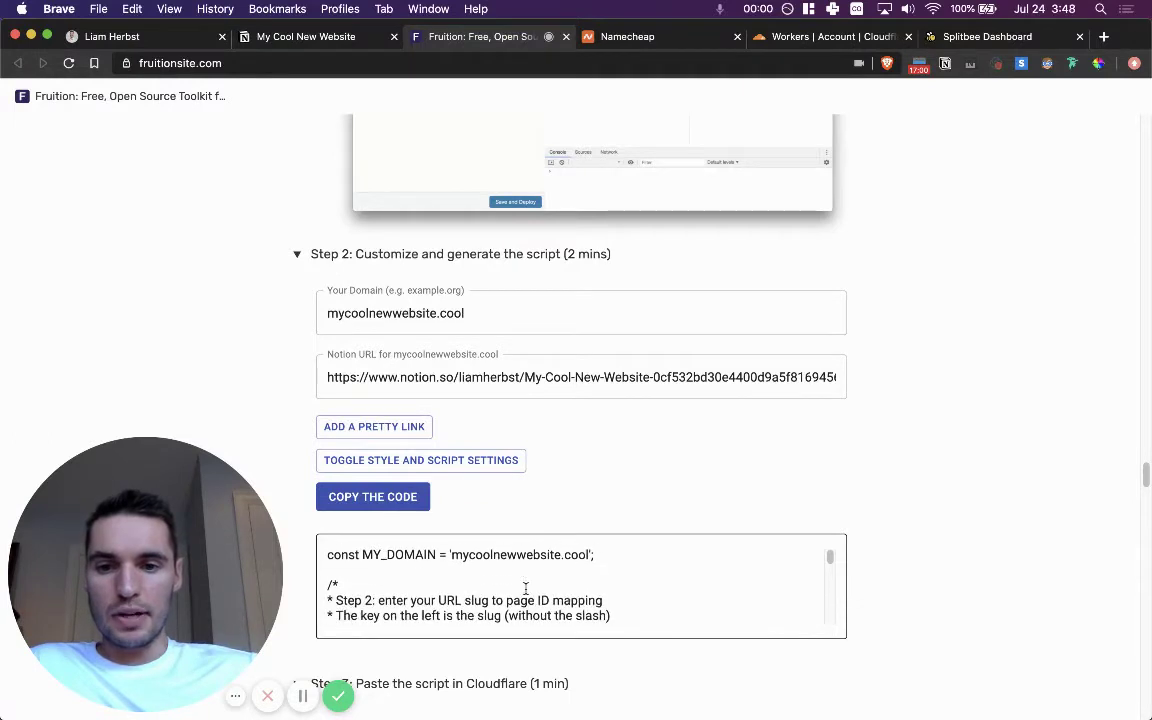
scroll(525, 589, "down", 5)
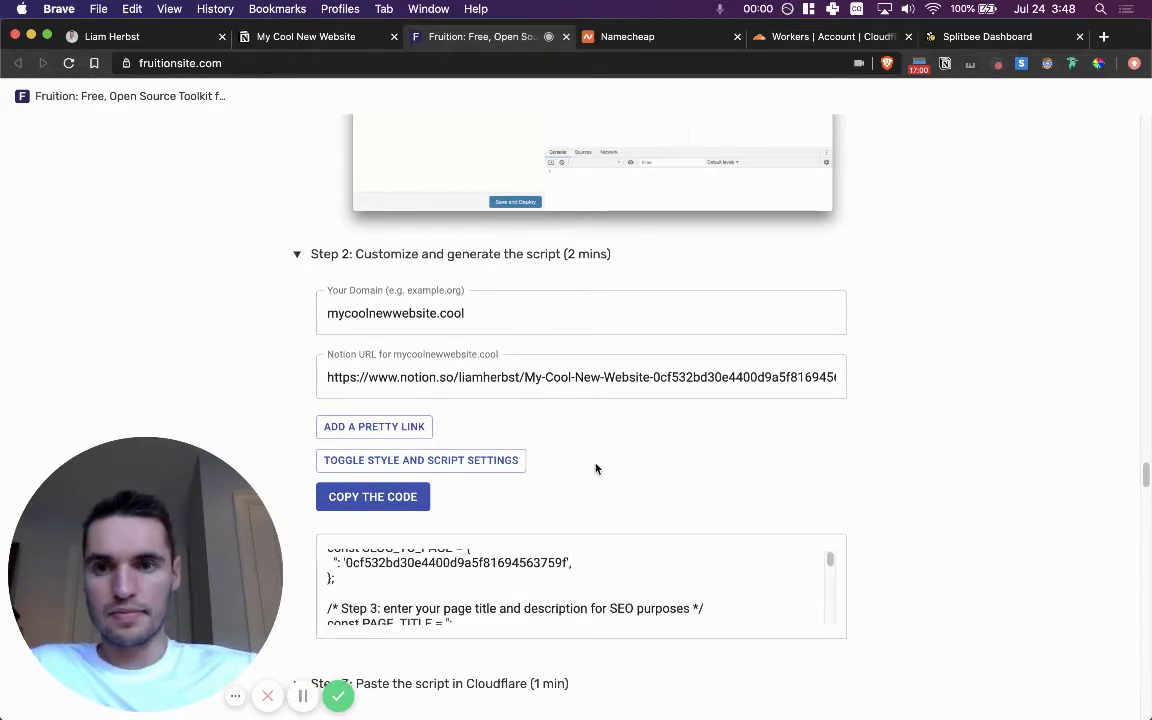
Add a pretty link entry and create an 'About Me' sub-page in Notion with /page.
left_click(405, 426)
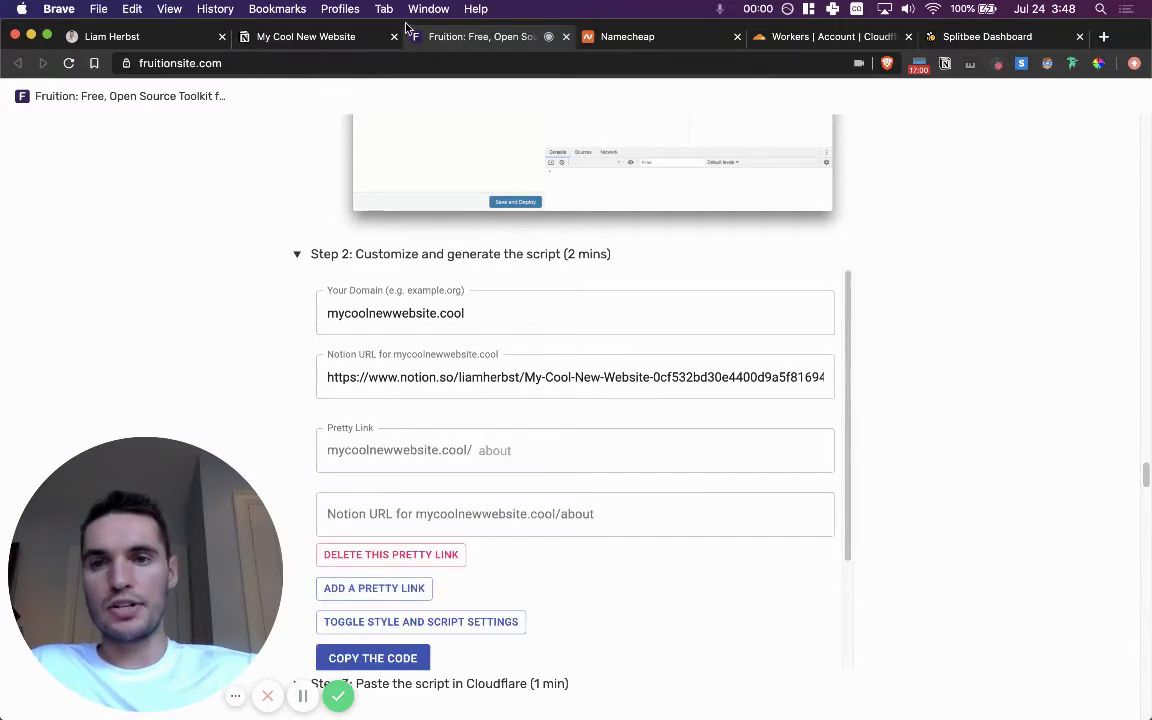
left_click(347, 37)
left_click(383, 273)
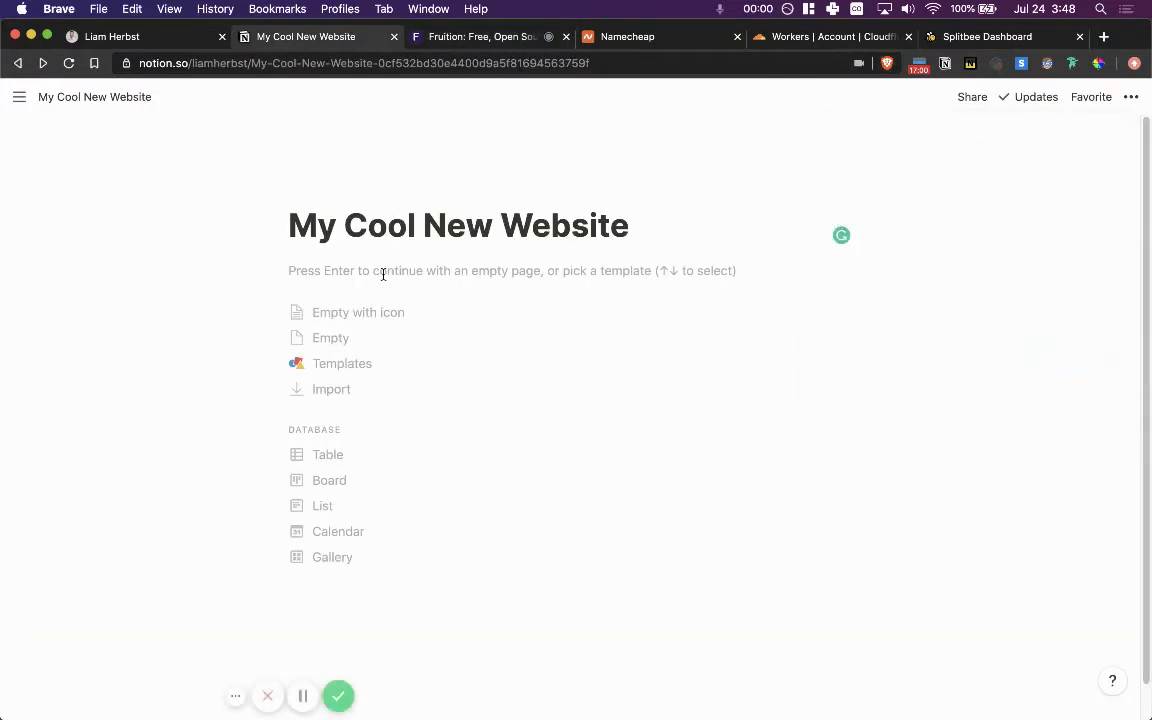
type("/page")
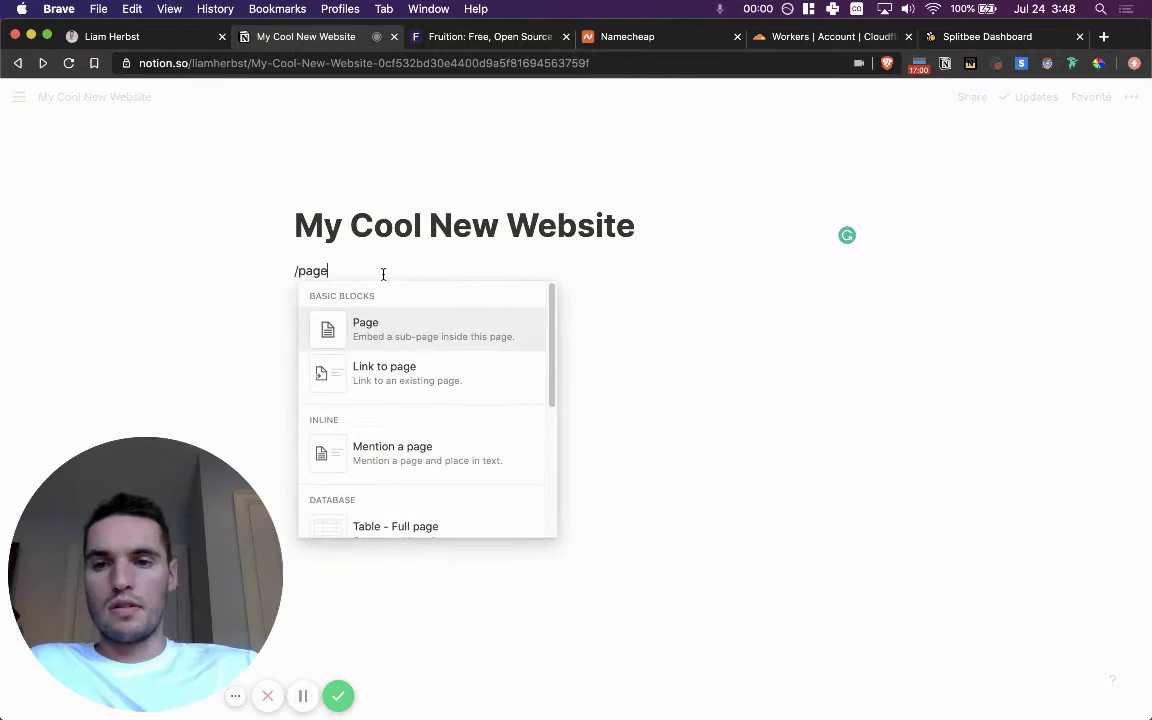
key("Return")
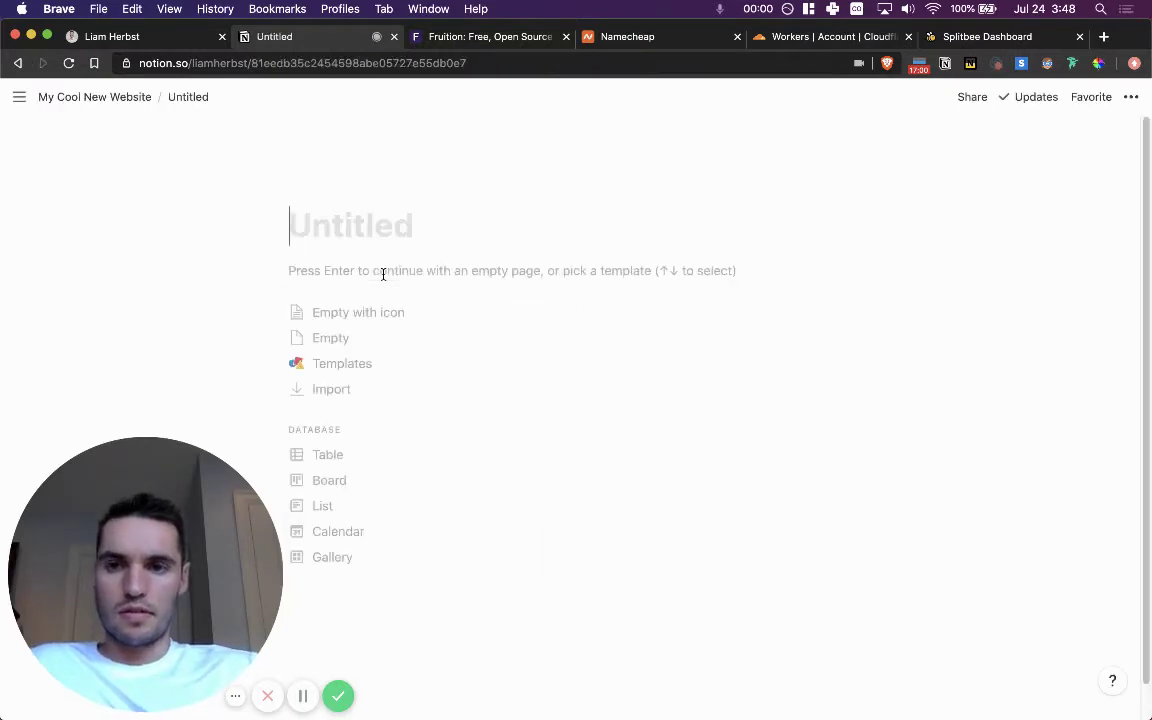
type("About Me")
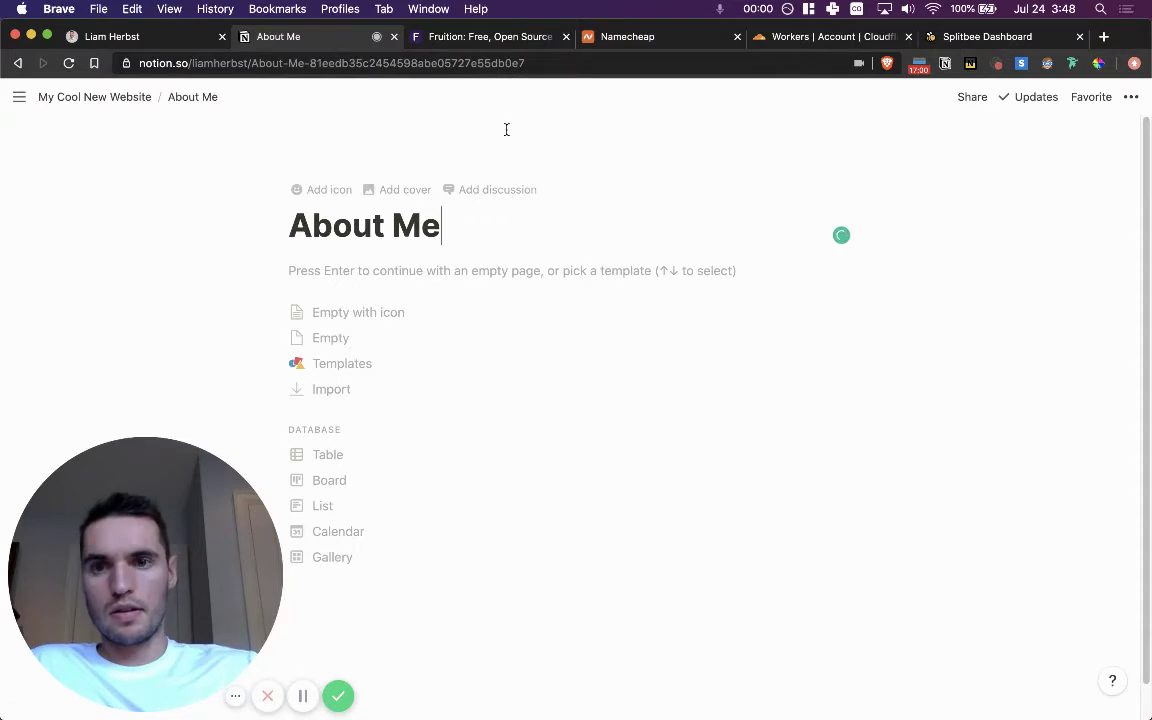
Map the pretty link slug 'about' to the About Me page's copied address.
key("super+l")
key("super+c")
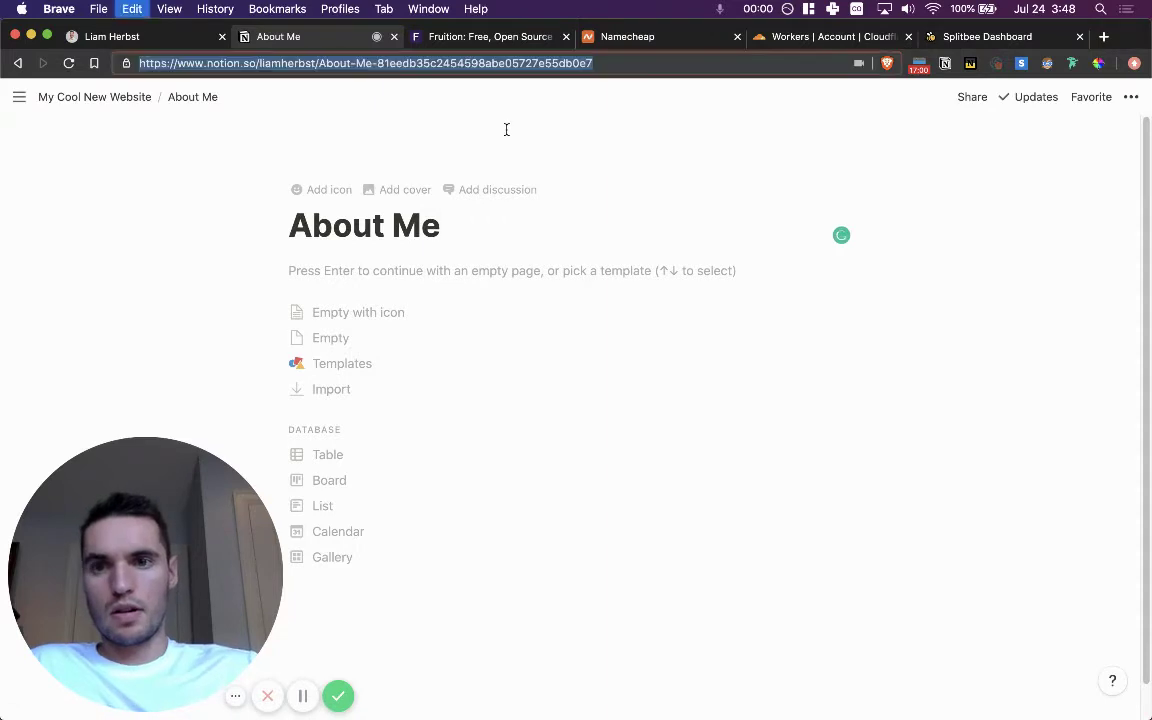
key("ctrl+Tab")
left_click(511, 459)
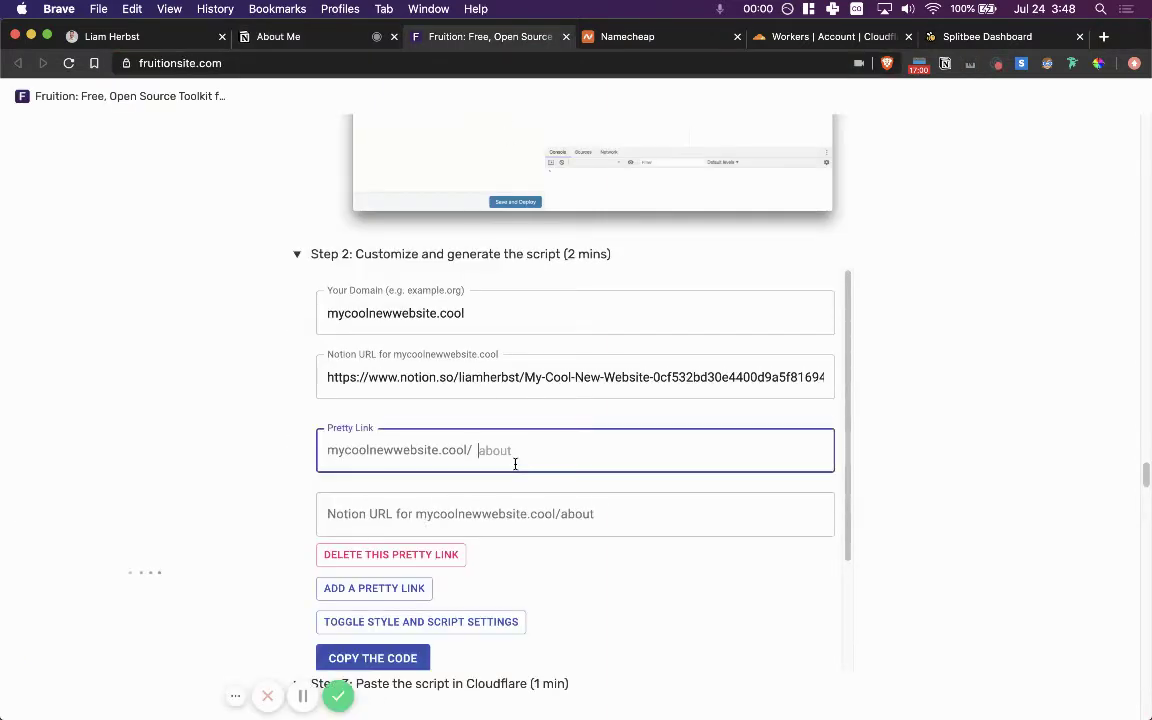
type("about")
key("Tab")
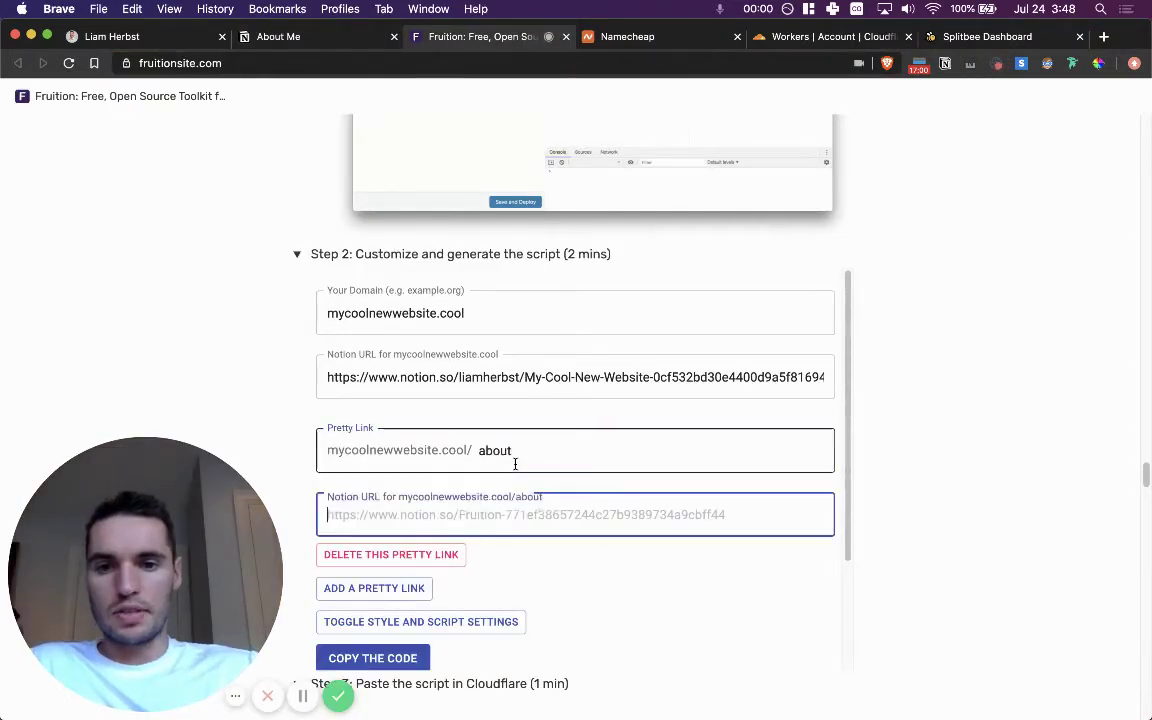
key("super+v")
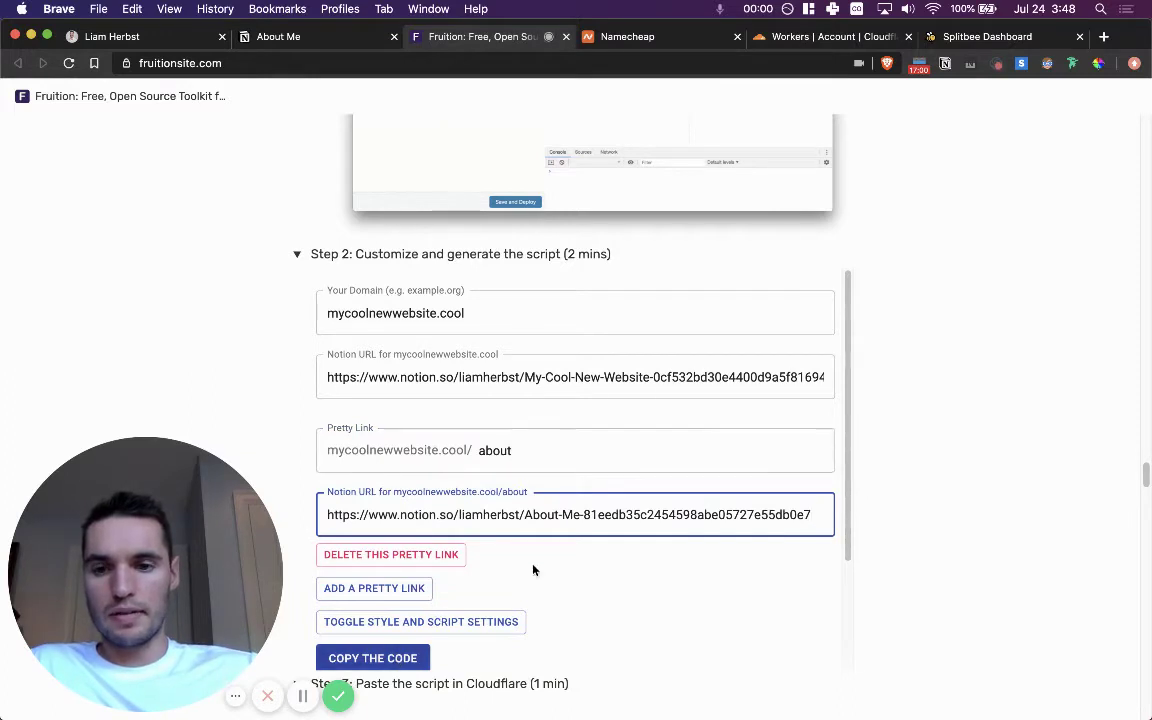
scroll(545, 560, "down", 3)
scroll(480, 604, "up", 1)
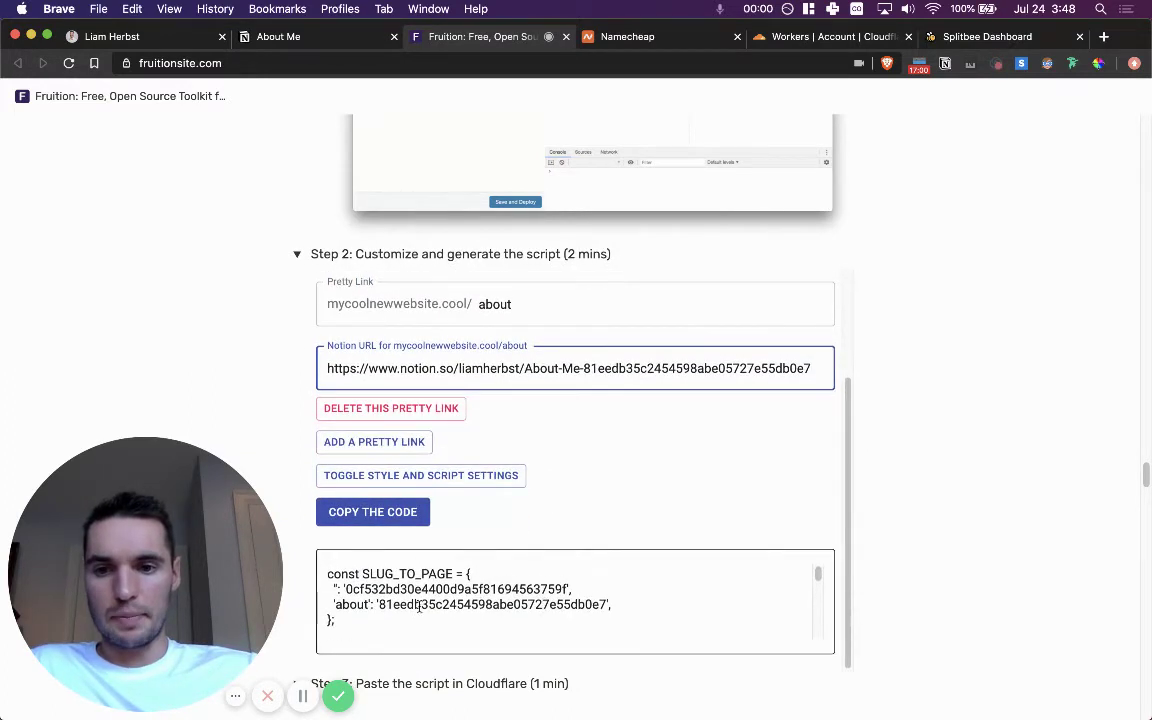
scroll(431, 593, "up", 3)
scroll(431, 593, "down", 5)
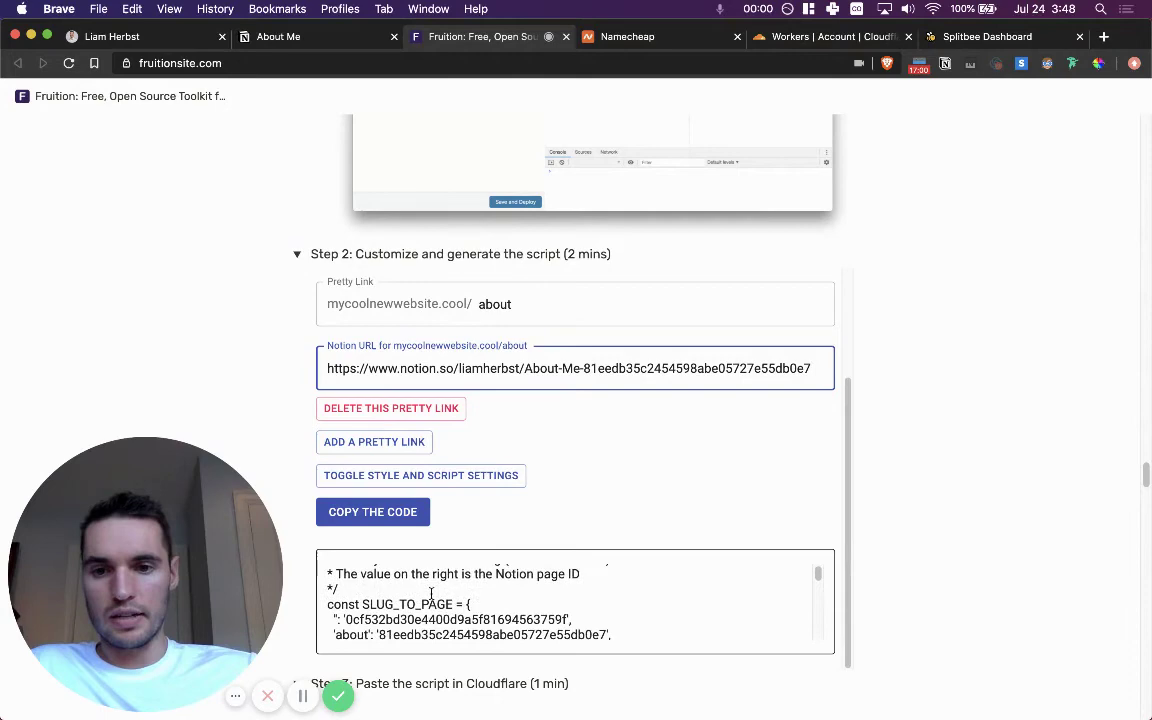
Copy the generated worker code, collapse Step 2, and expand the Step 3 Cloudflare instructions.
left_click(400, 512)
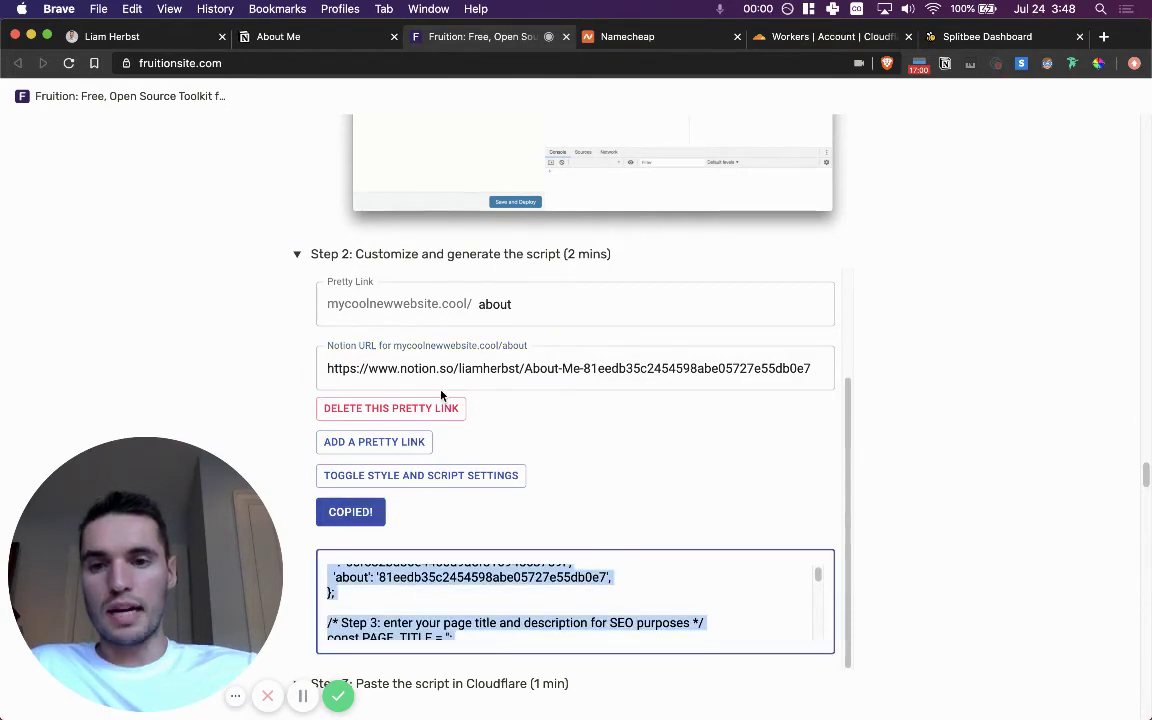
scroll(441, 395, "down", 2)
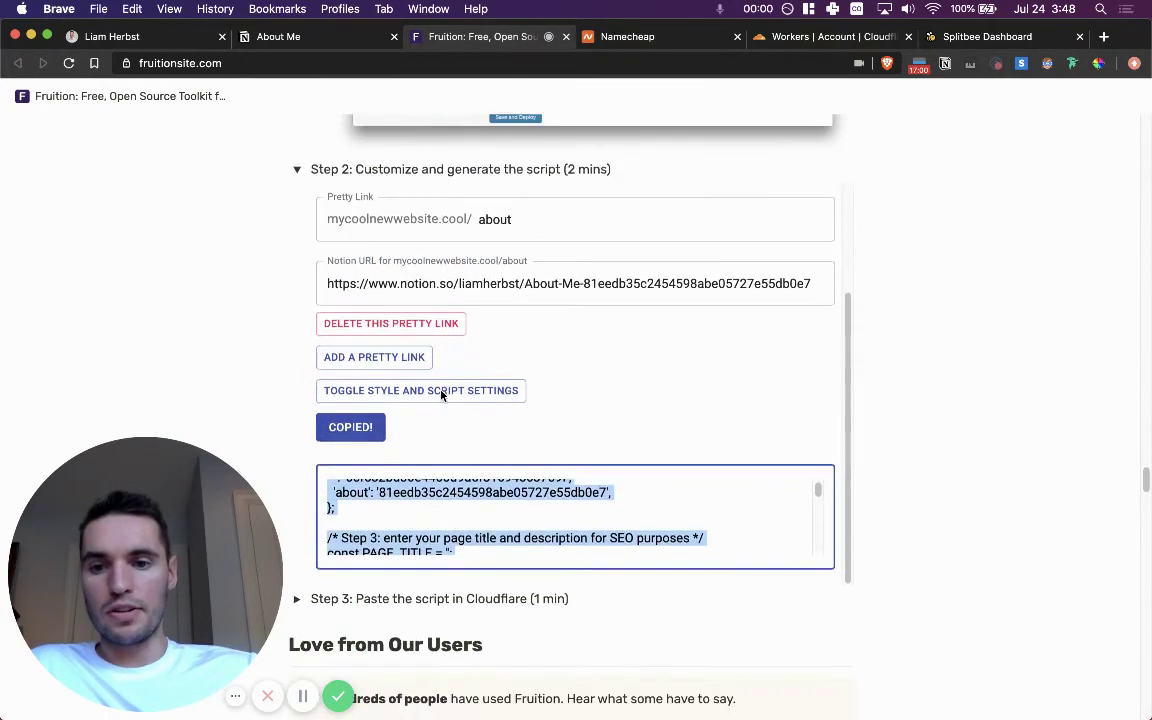
left_click(298, 171)
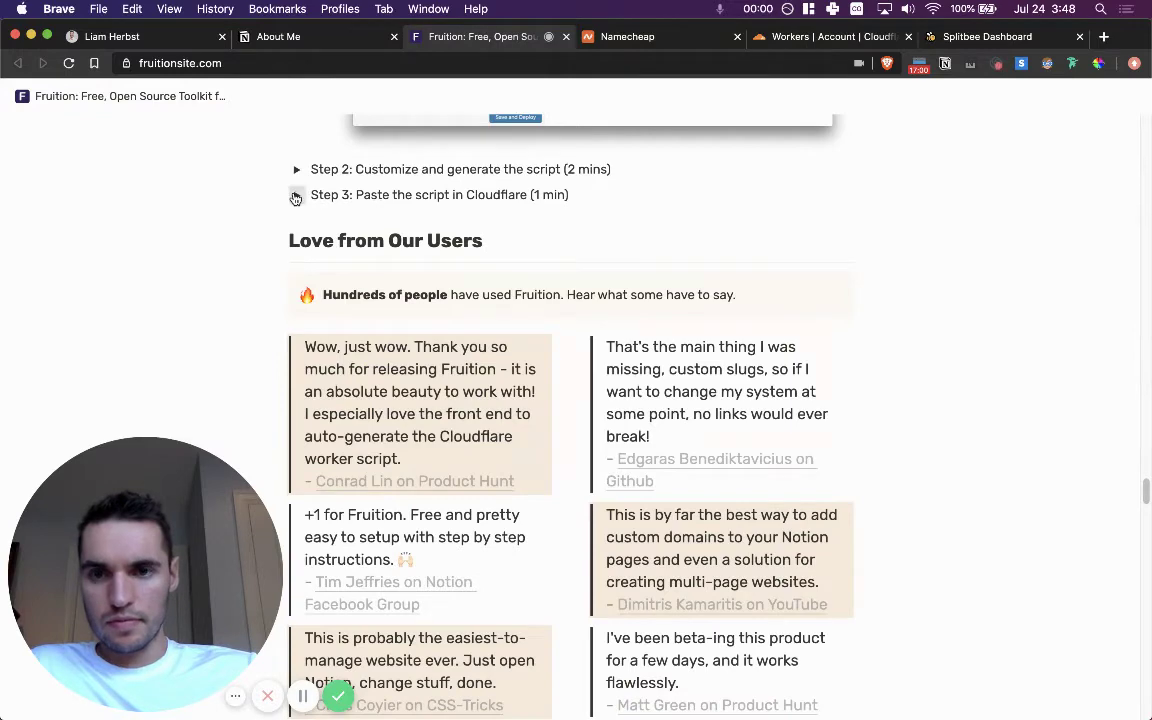
left_click(296, 196)
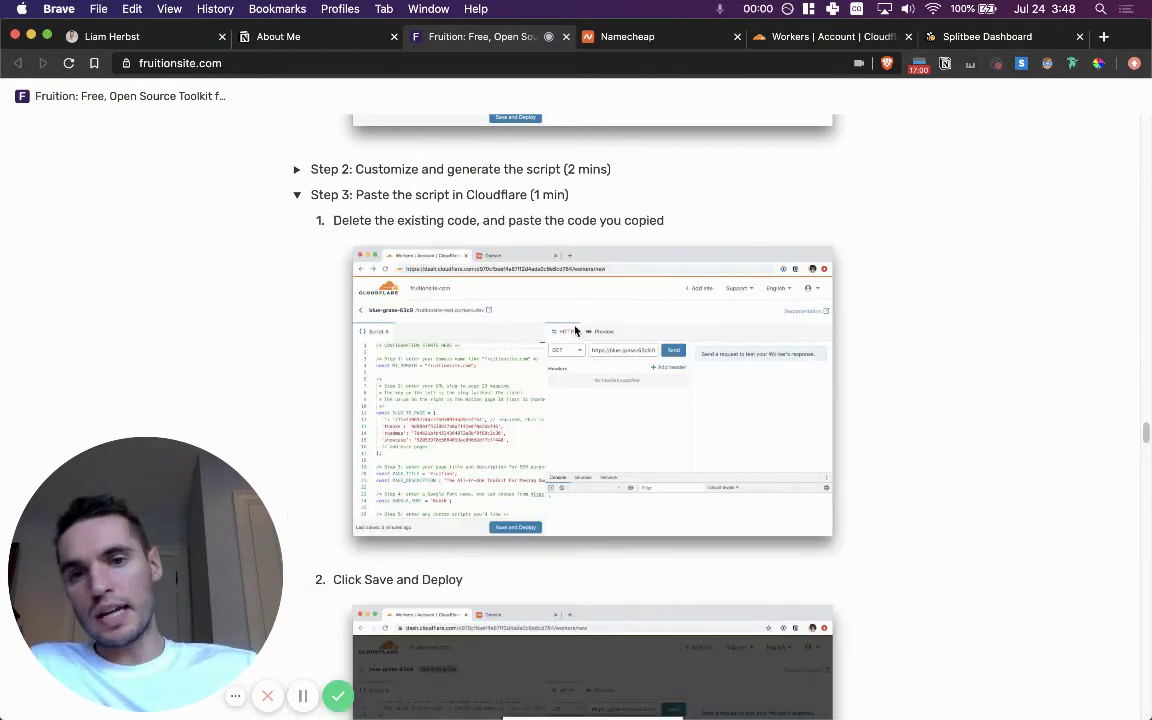
scroll(590, 400, "down", 3)
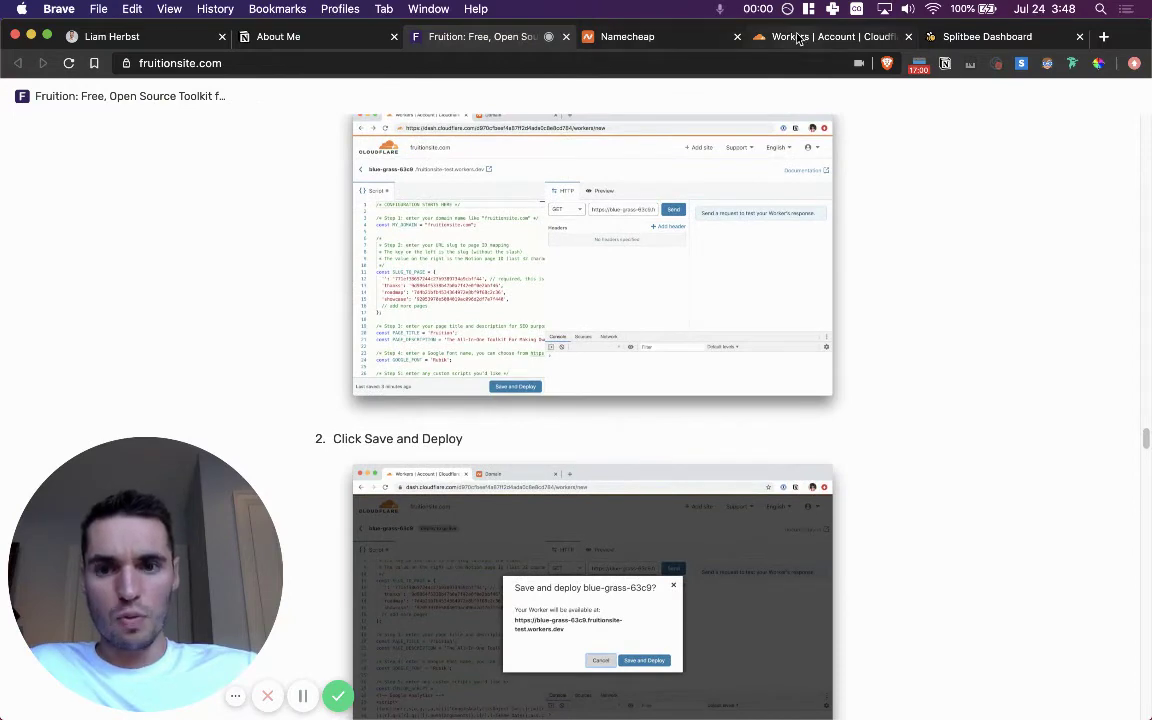
left_click(797, 38)
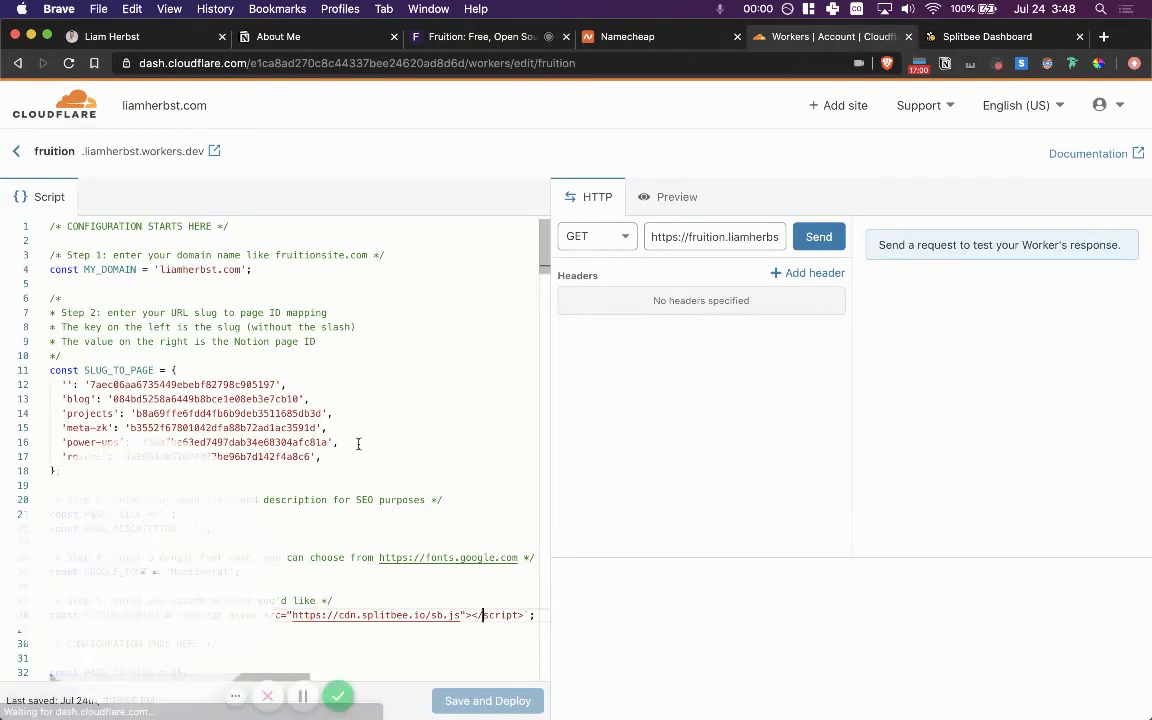
left_click_drag(213, 586, 766, 583)
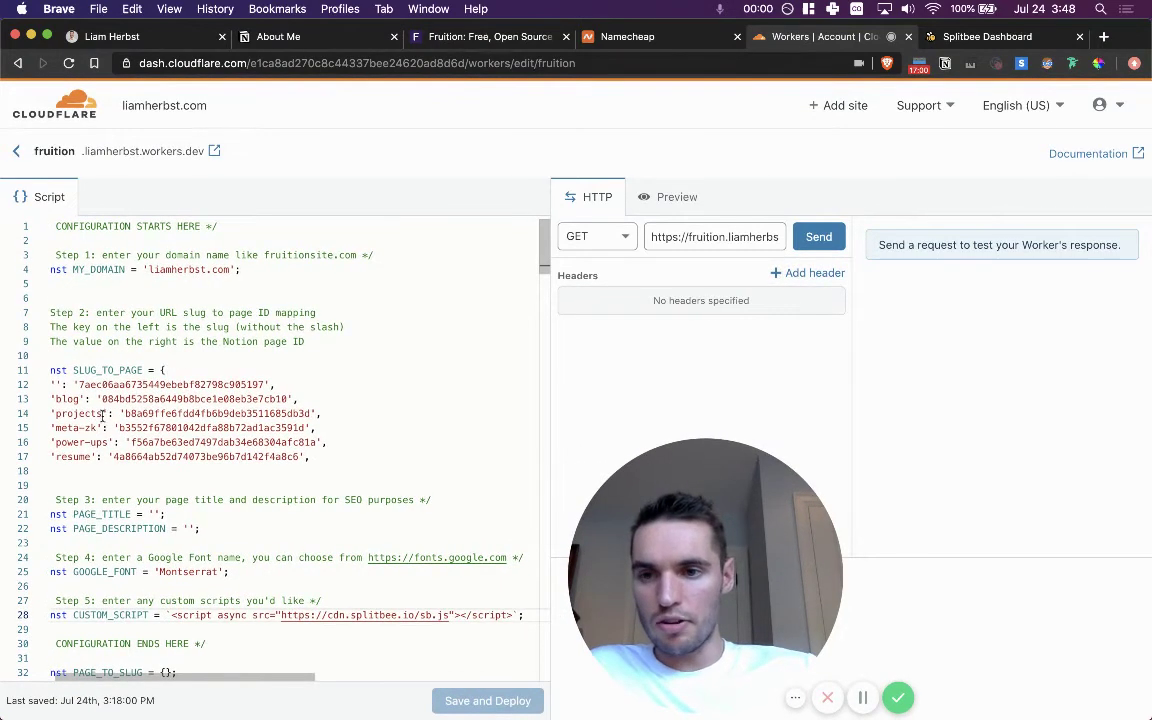
scroll(110, 420, "left", 1)
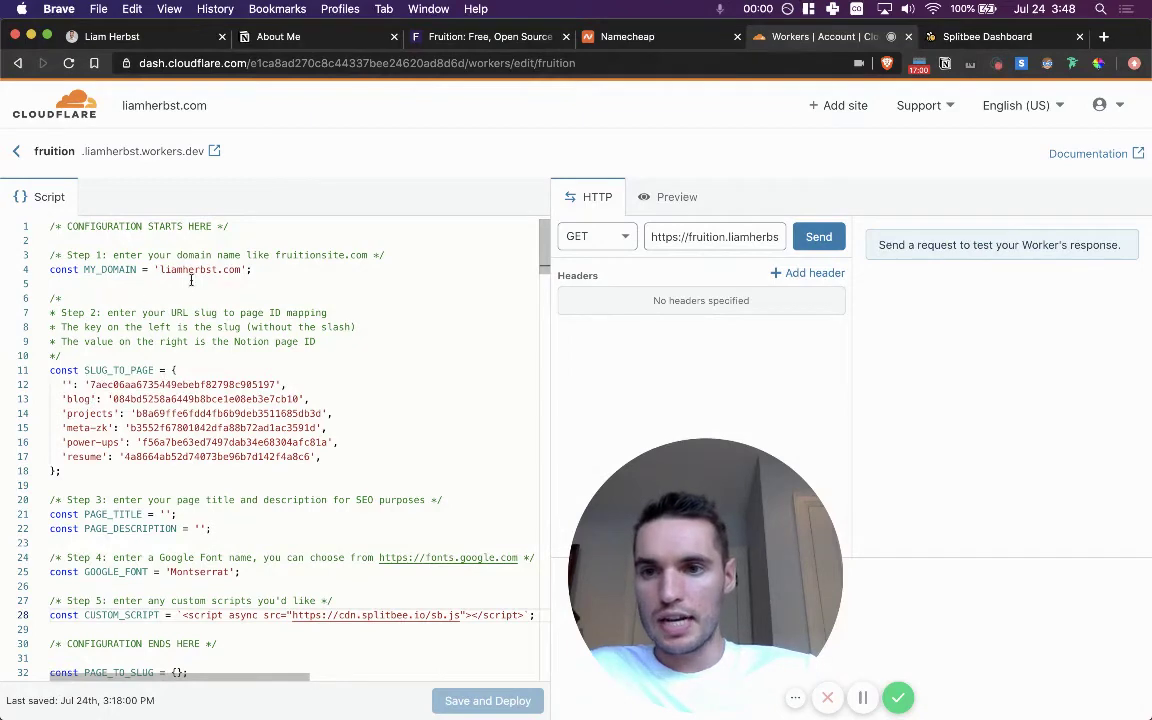
scroll(262, 381, "down", 4)
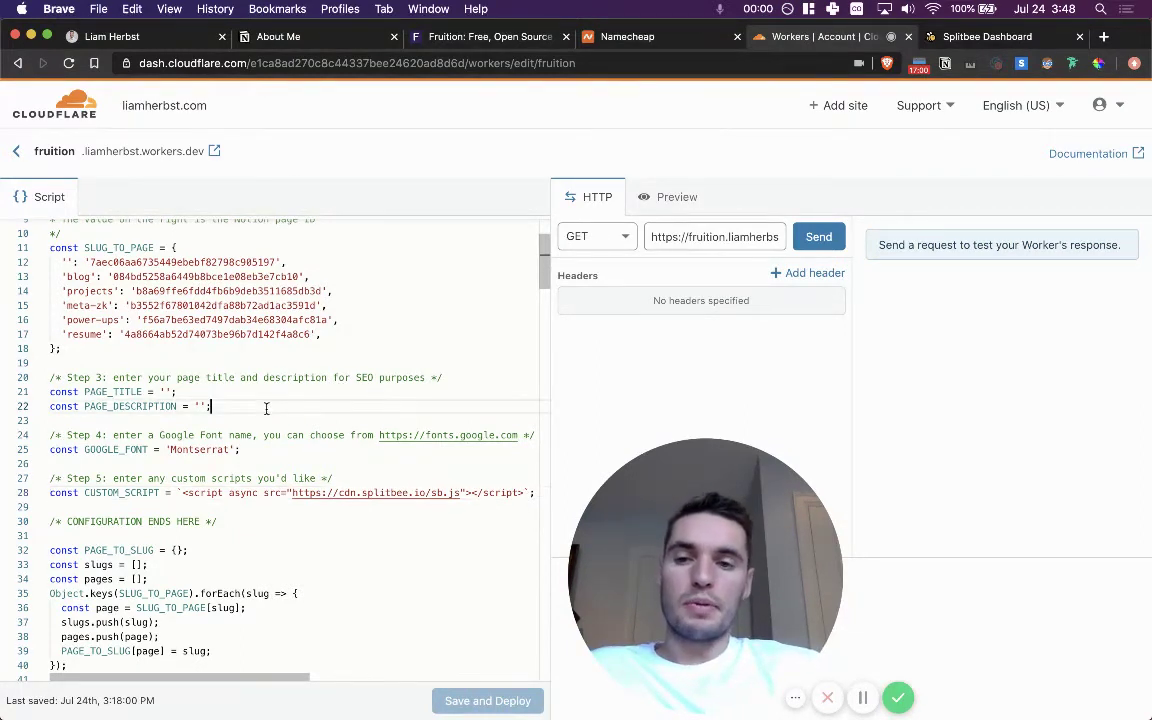
left_click(232, 385)
left_click(220, 406)
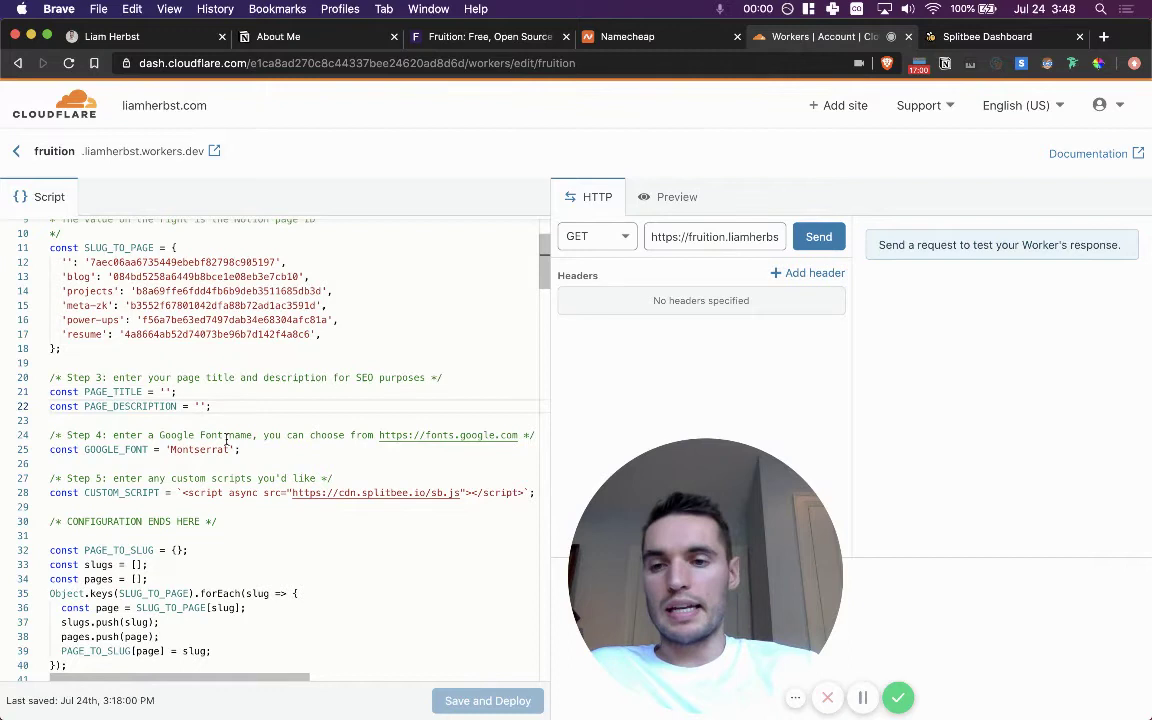
left_click(228, 435)
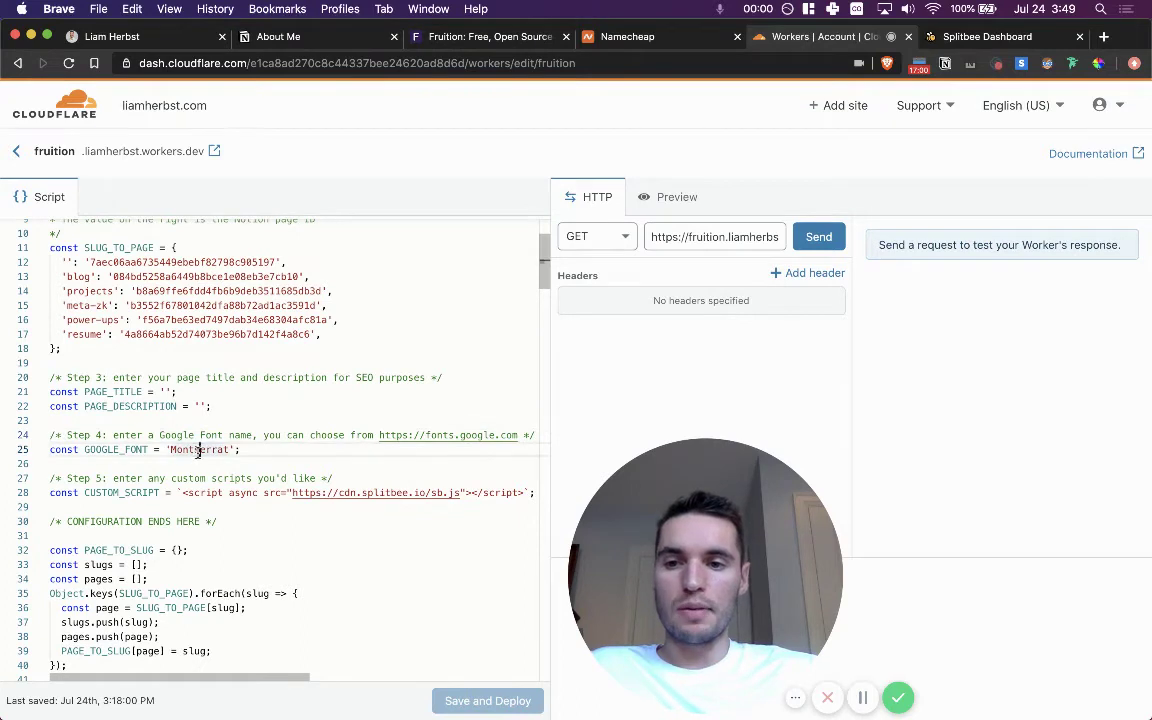
double_click(205, 449)
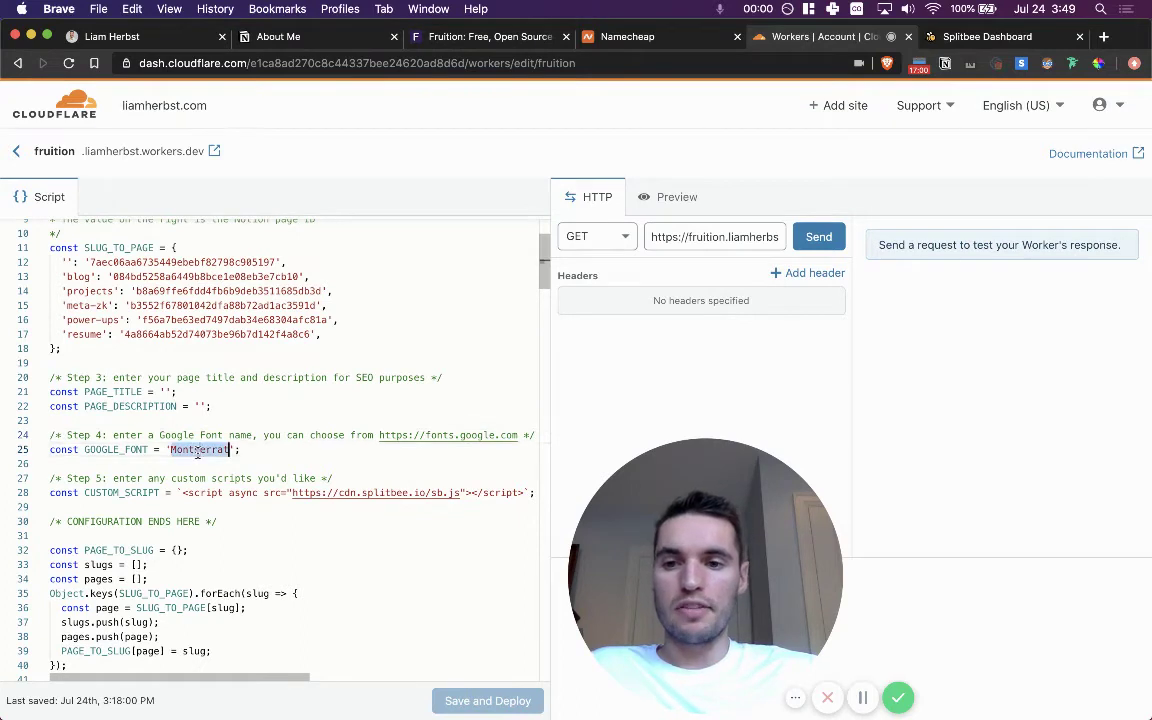
View the example live site, then use the breadcrumb to go from About Me to My Cool New Website.
left_click(147, 36)
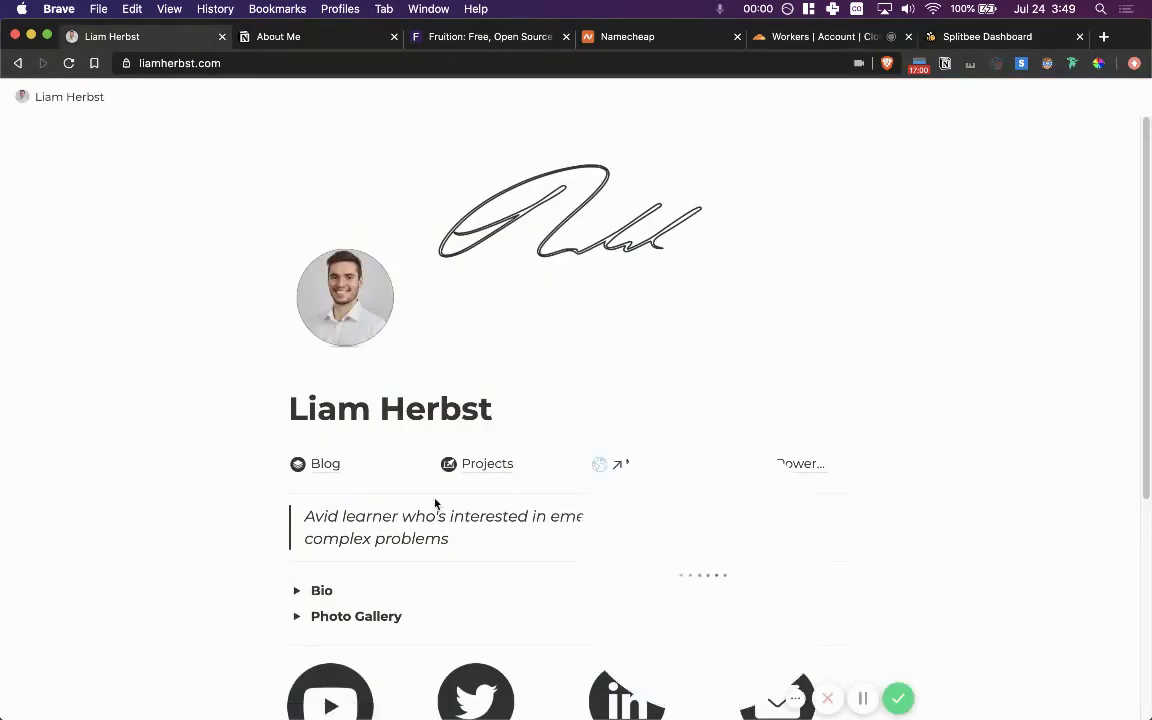
left_click(300, 37)
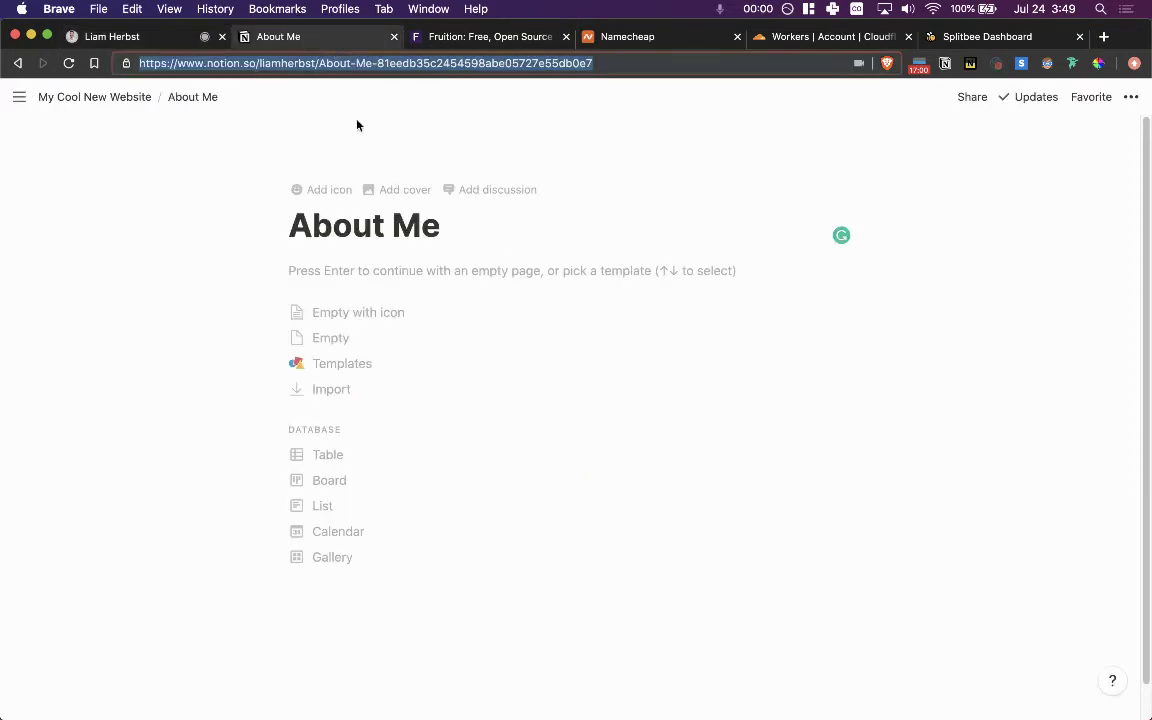
left_click(88, 98)
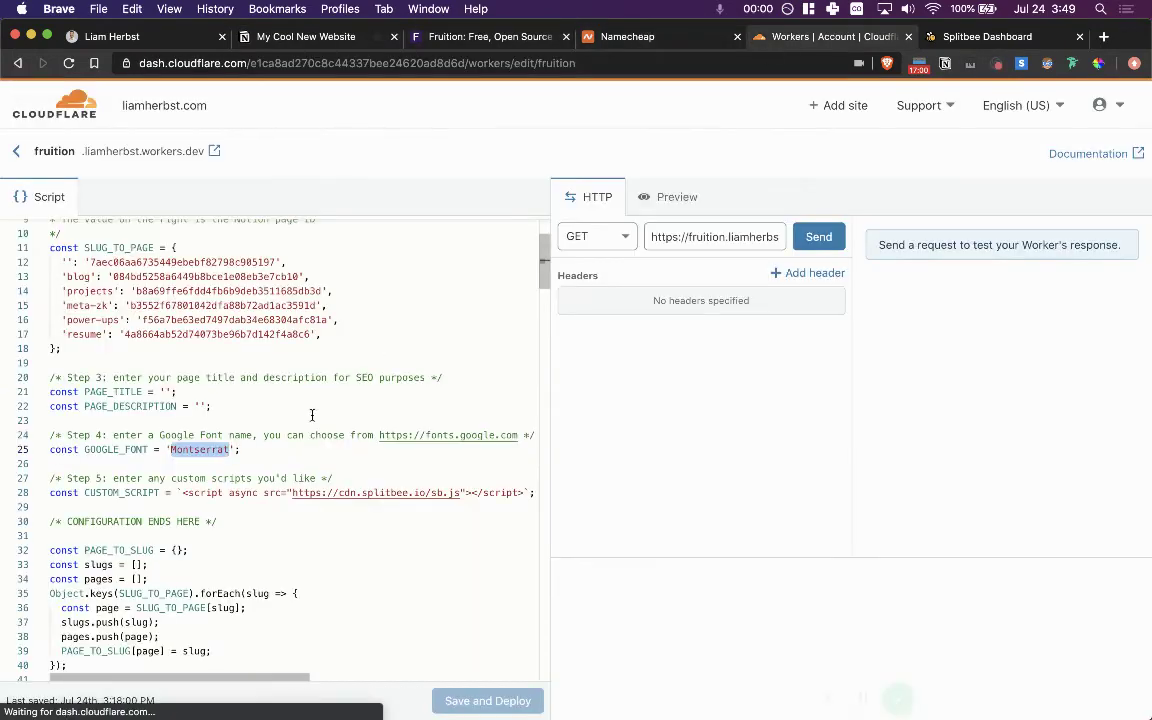
scroll(311, 414, "down", 3)
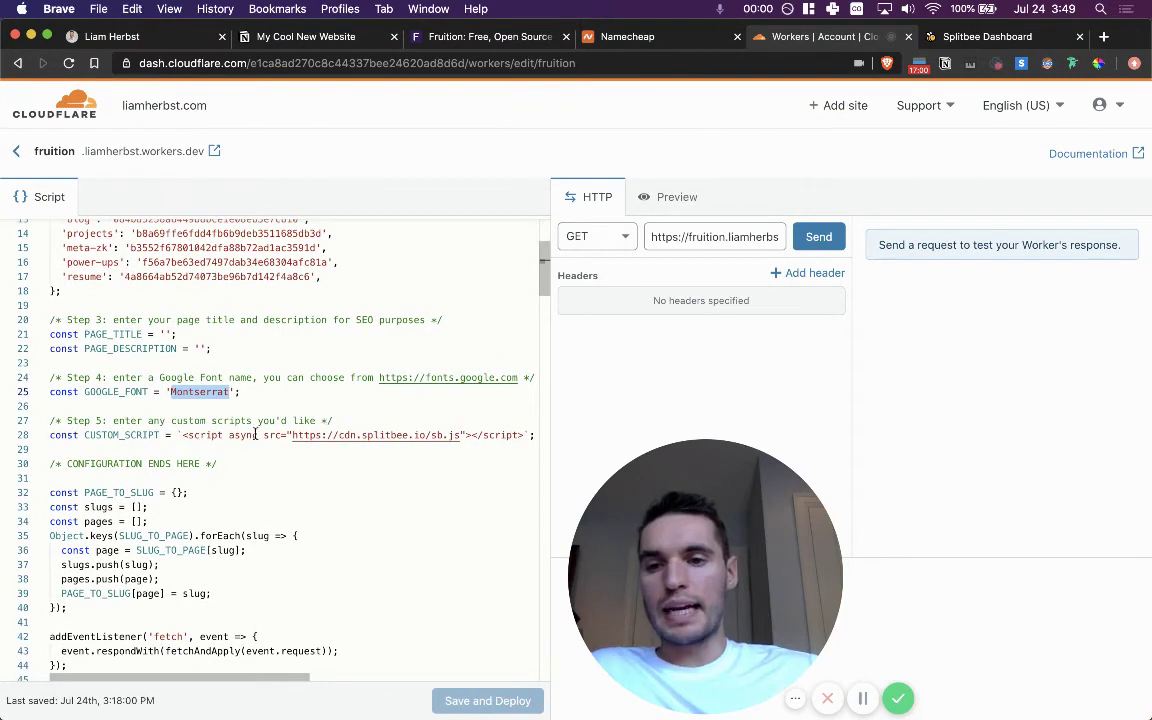
Select Splitbee's sb.js head script tag on the dashboard, then return to the worker editor.
left_click(987, 38)
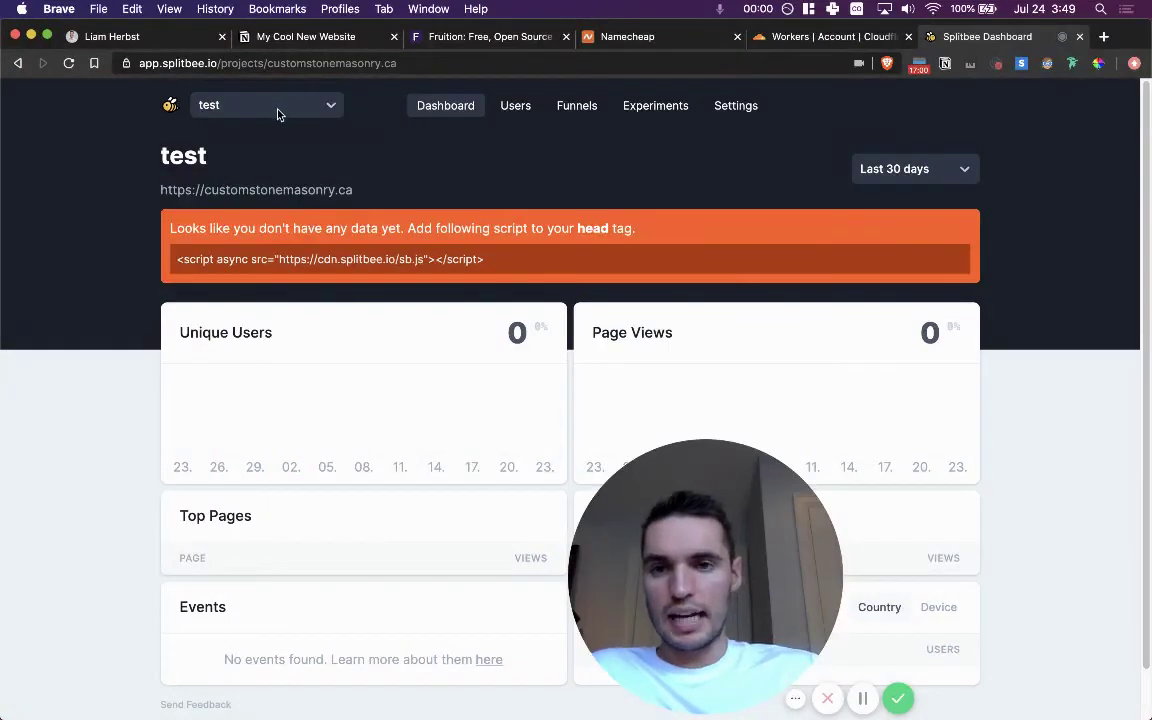
triple_click(327, 258)
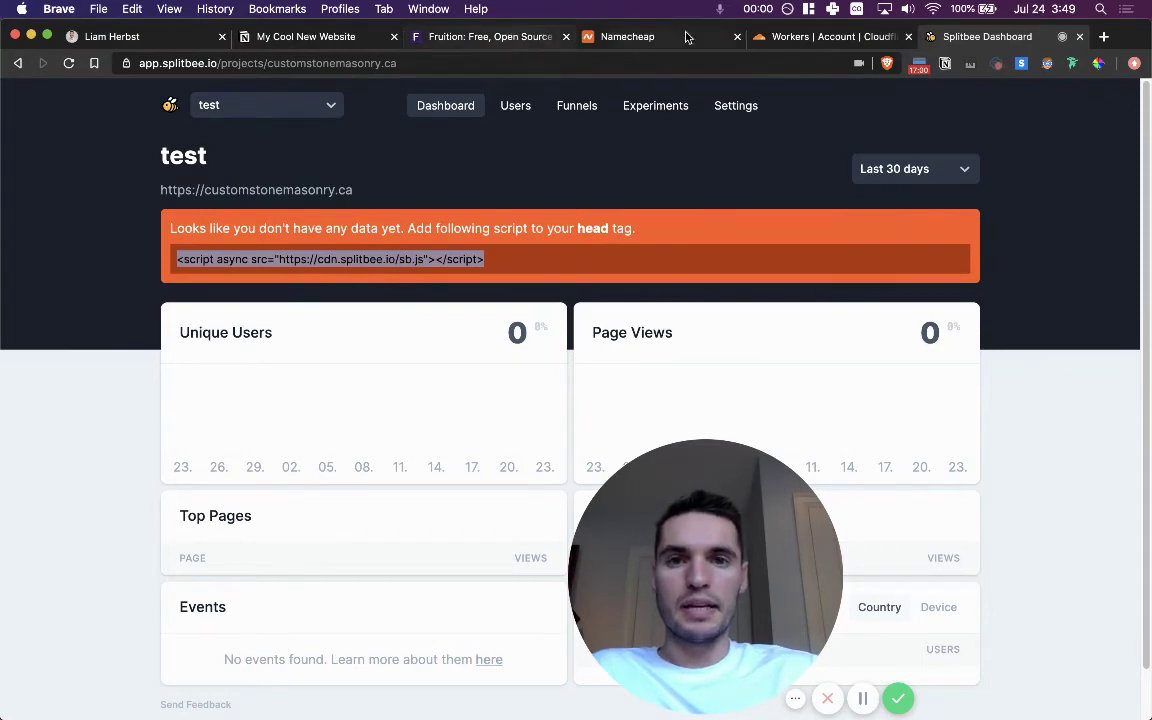
left_click(793, 38)
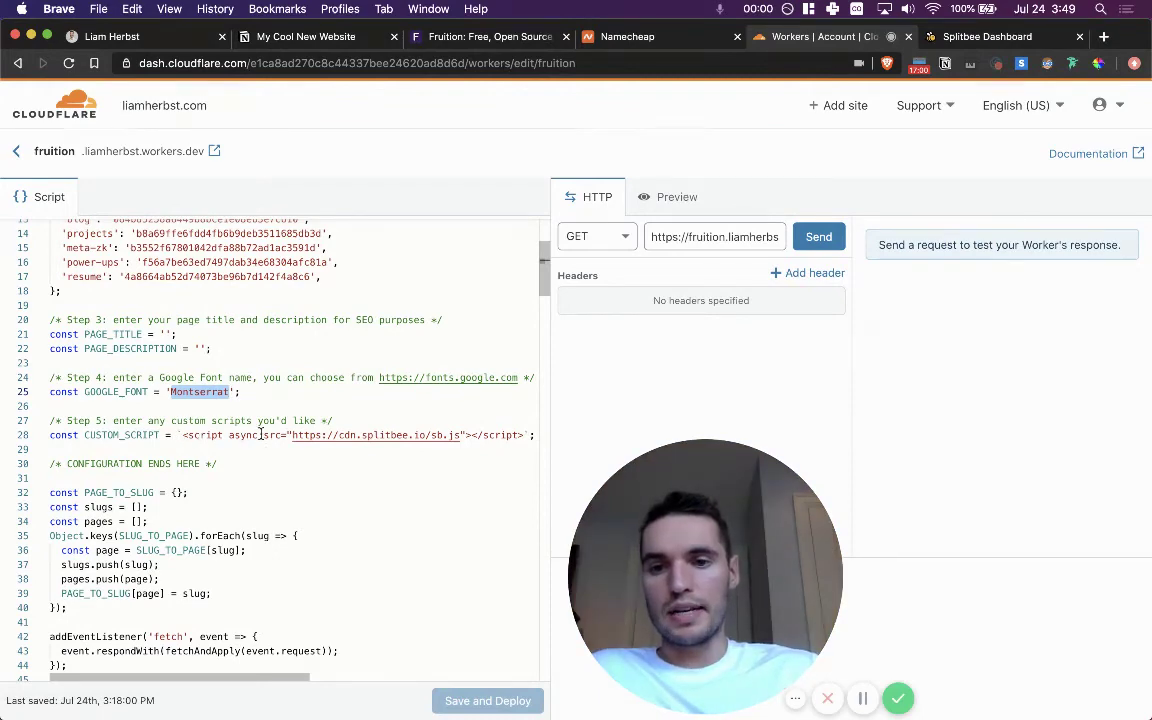
Leave the Fruition worker script and switch to the My Cool New Website page in Notion.
scroll(293, 440, "up", 1)
scroll(270, 478, "down", 3)
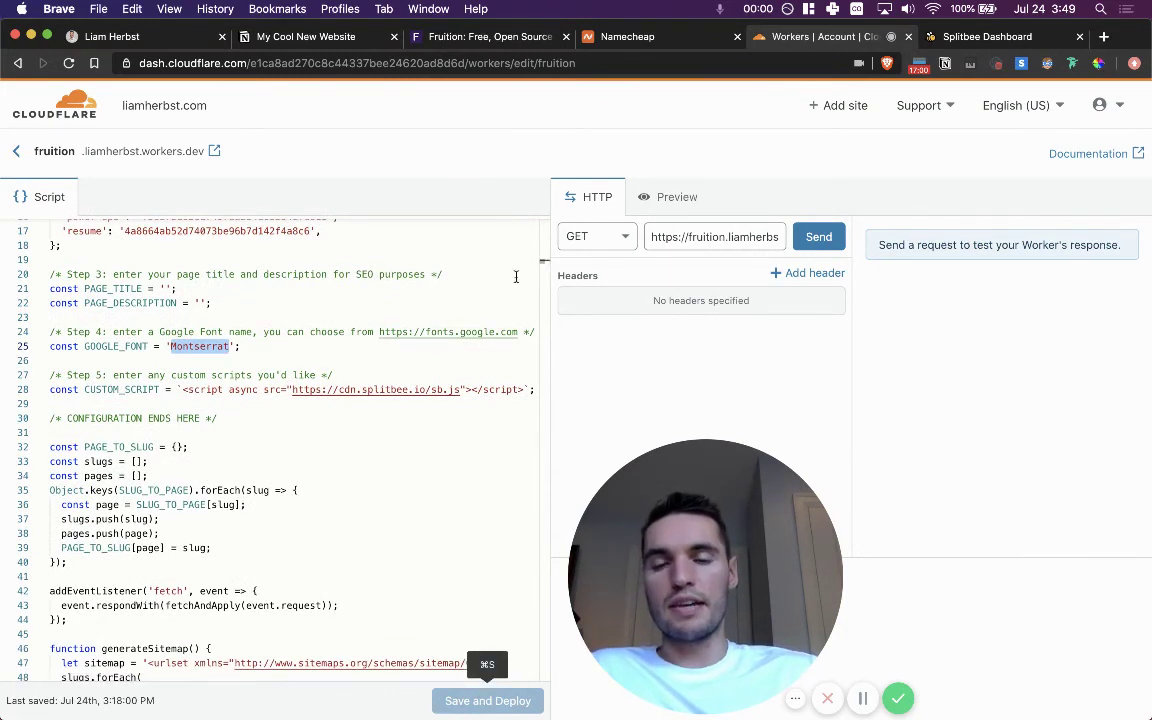
left_click(268, 42)
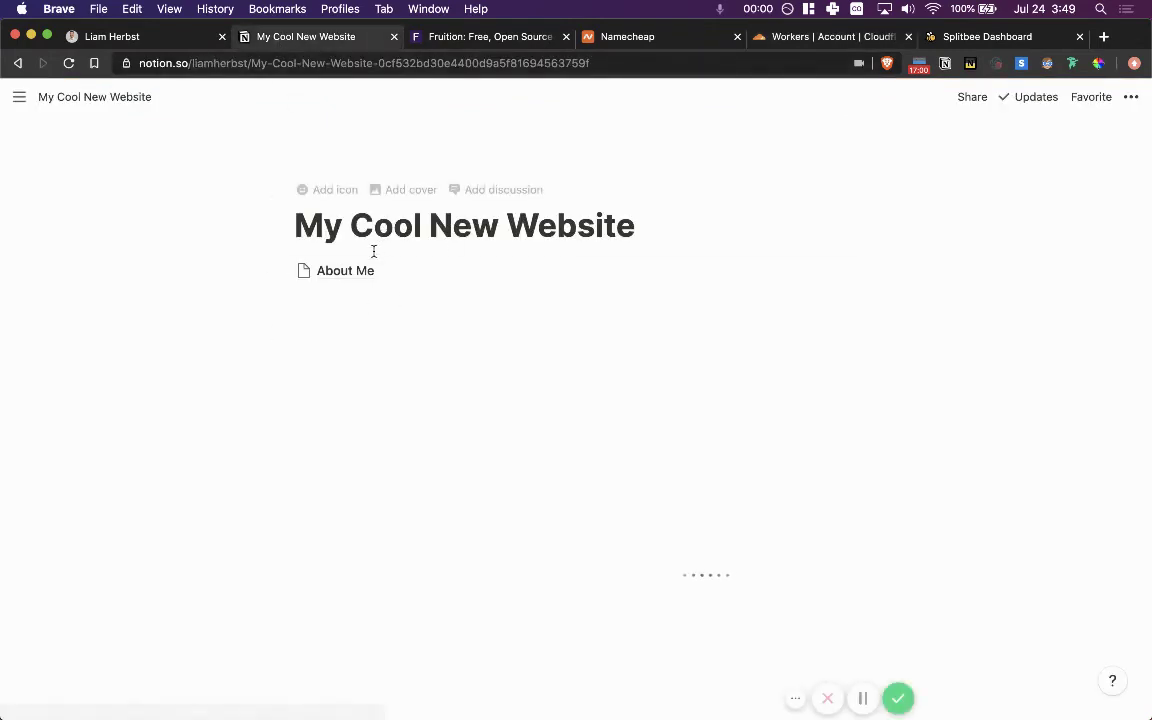
In Splitbee, switch to the PW project dashboard for liamherbst.com.
left_click(962, 42)
left_click(249, 106)
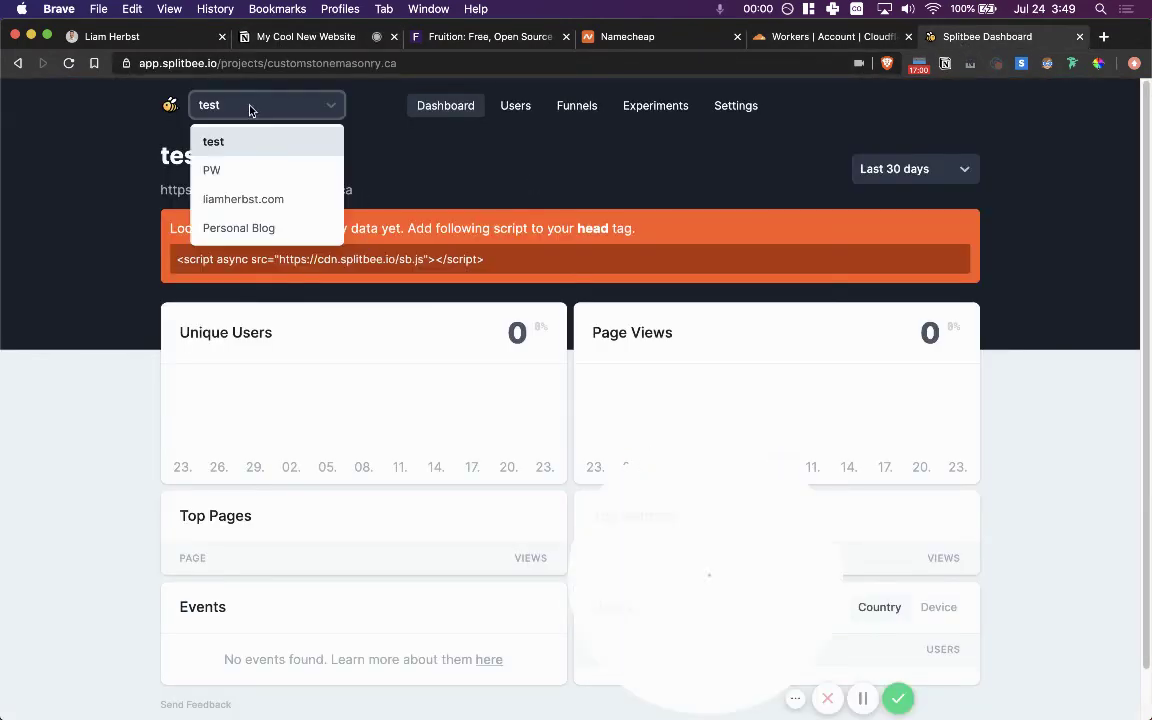
left_click(228, 172)
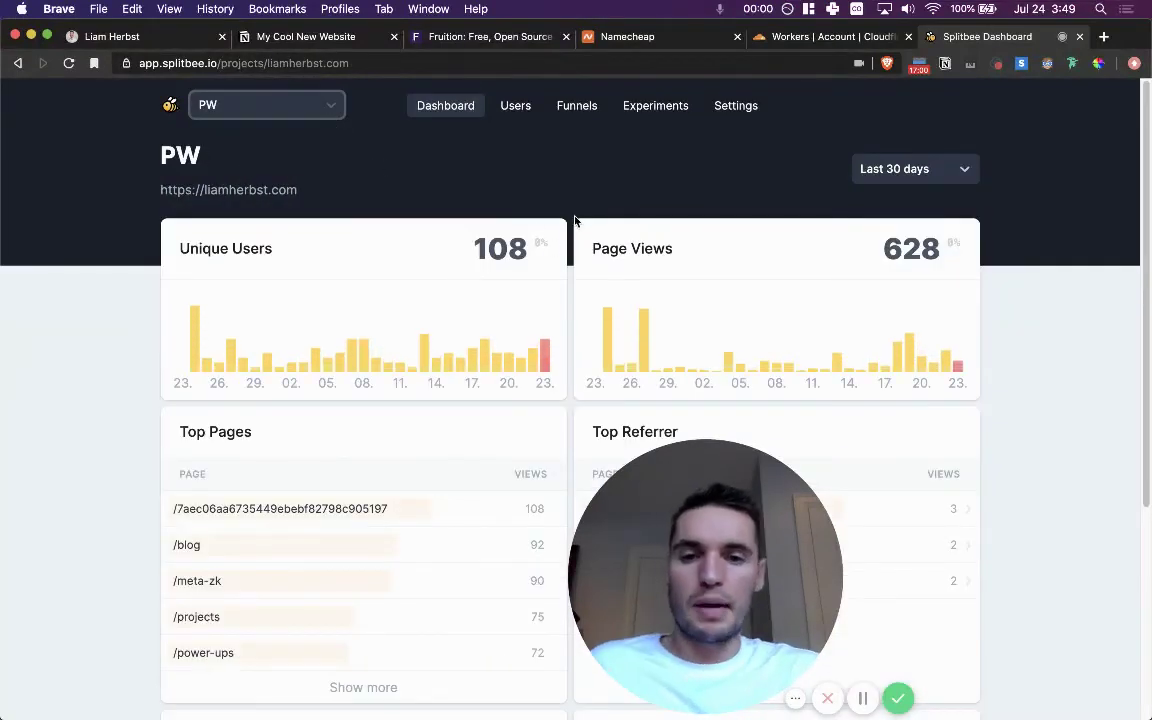
Expand Top Pages to list ten pages below 108 unique users and 632 page views.
scroll(617, 404, "down", 3)
left_click_drag(700, 482, 1021, 637)
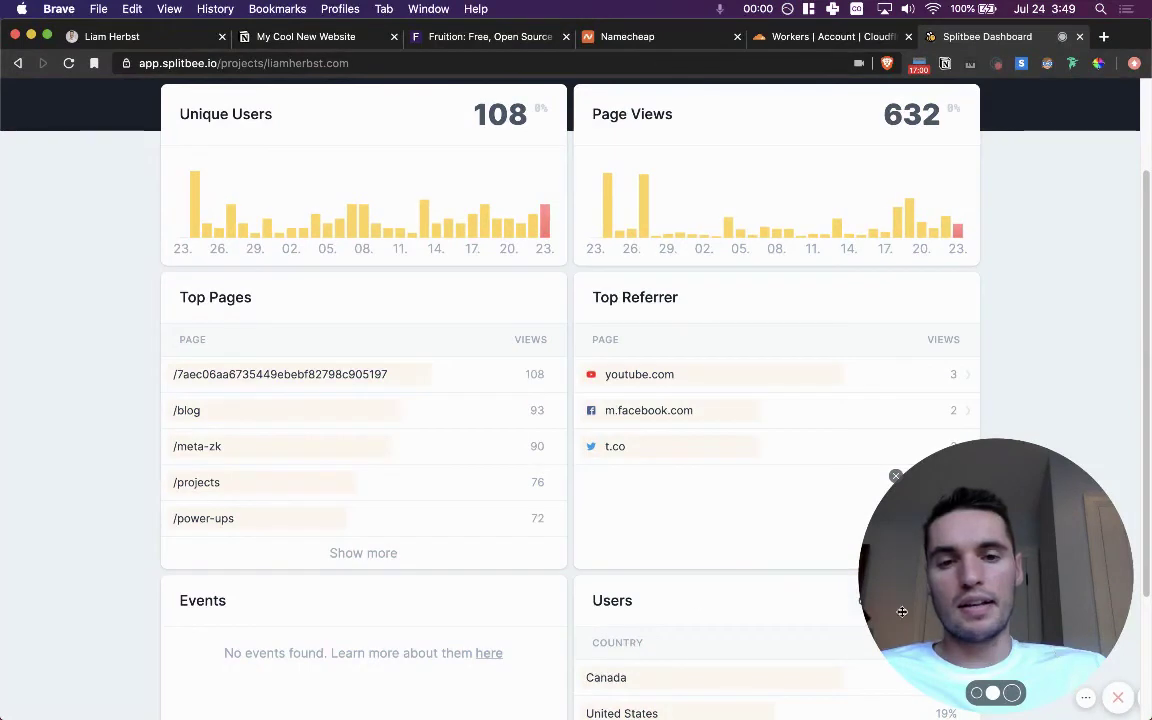
scroll(650, 591, "down", 1)
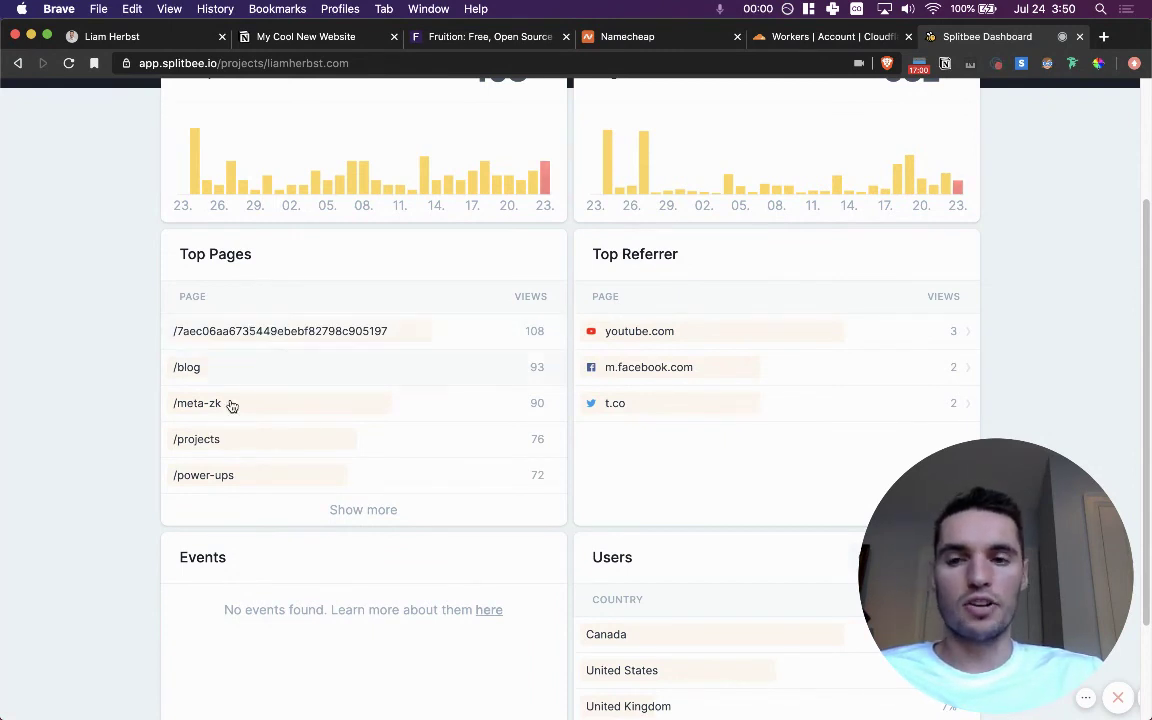
left_click(363, 511)
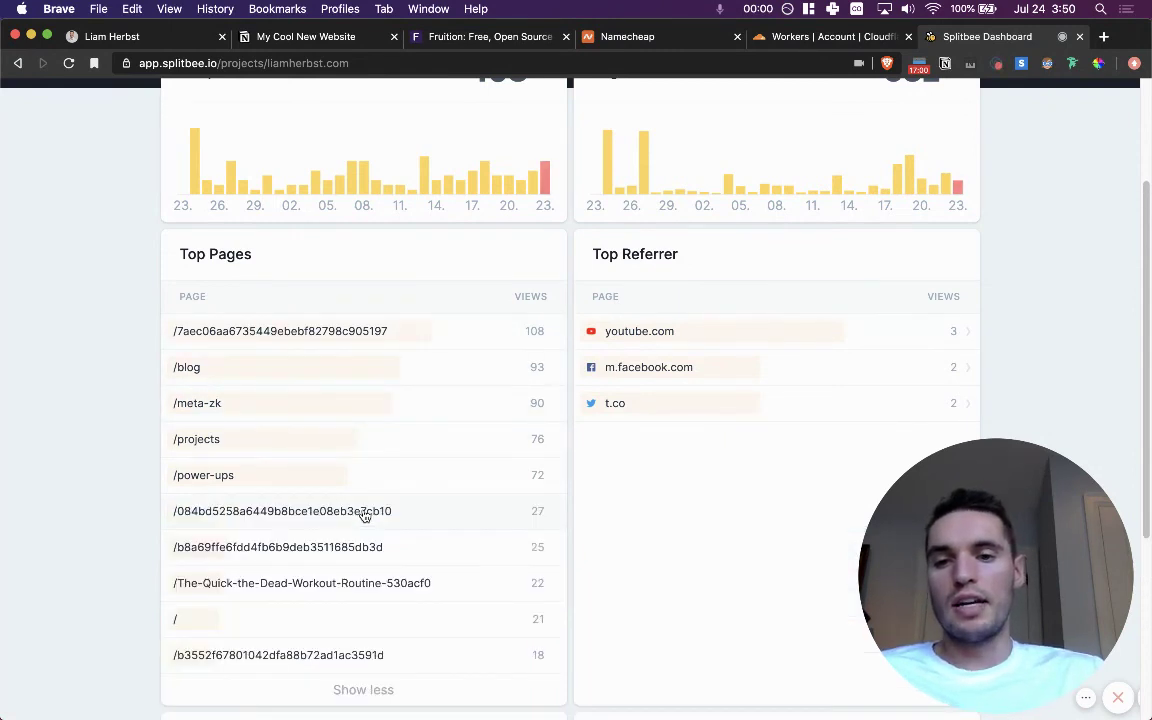
scroll(257, 590, "down", 1)
scroll(260, 599, "down", 2)
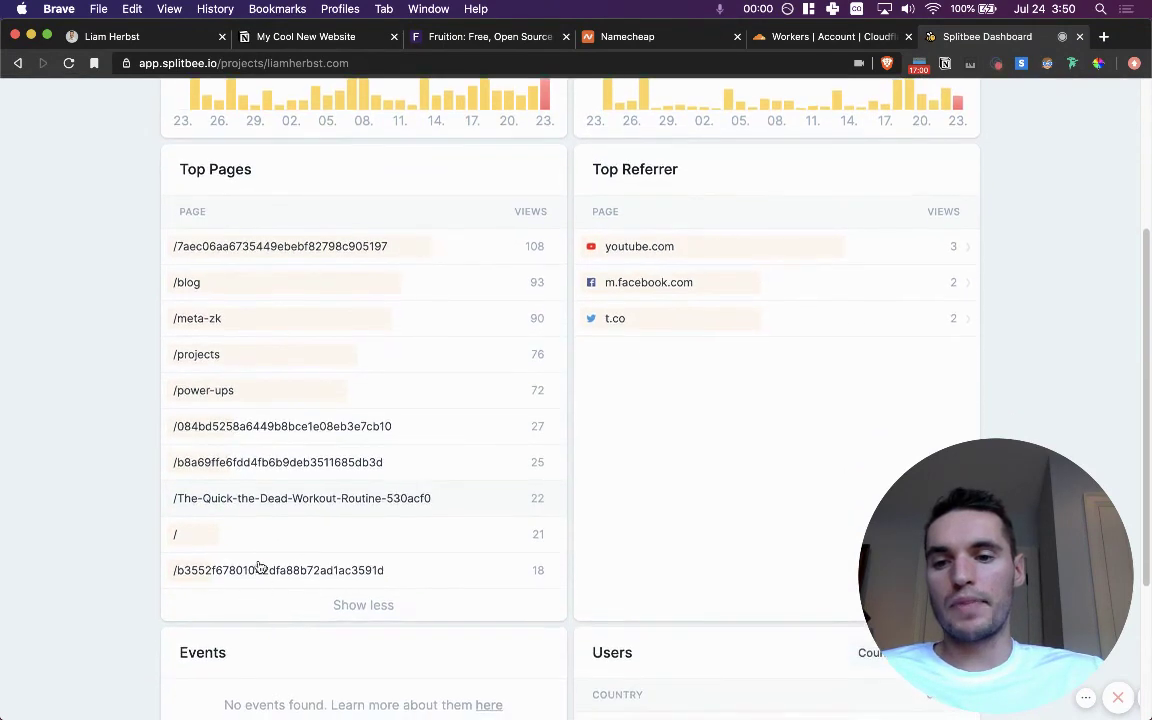
scroll(553, 350, "down", 5)
mouse_move(940, 603)
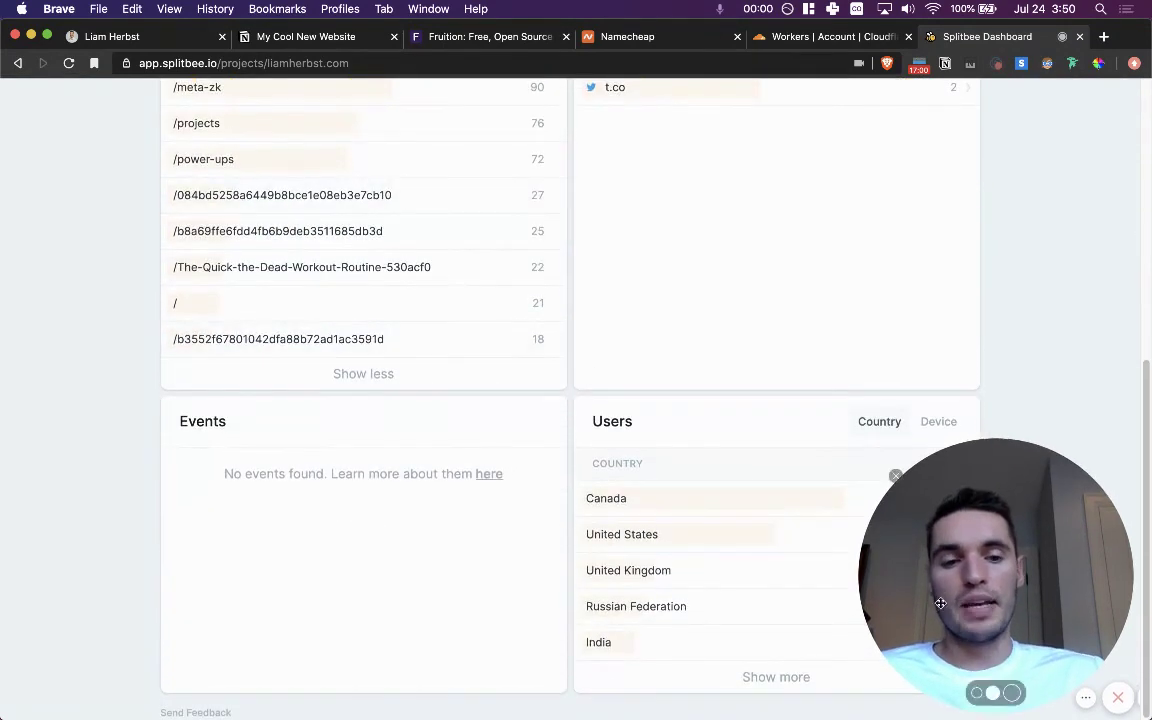